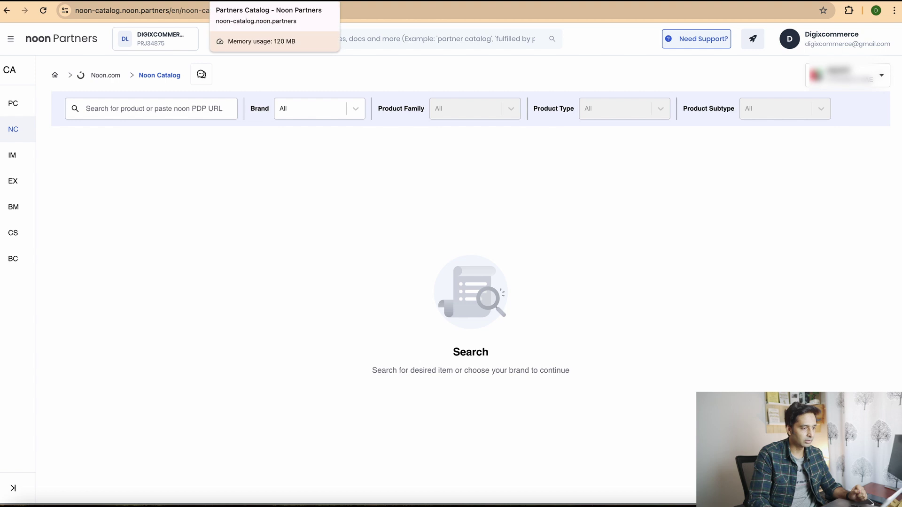
Switch to the noon store page of the large extended gaming mouse pad and copy "Mouse Pad" from its title
left_click(329, 1)
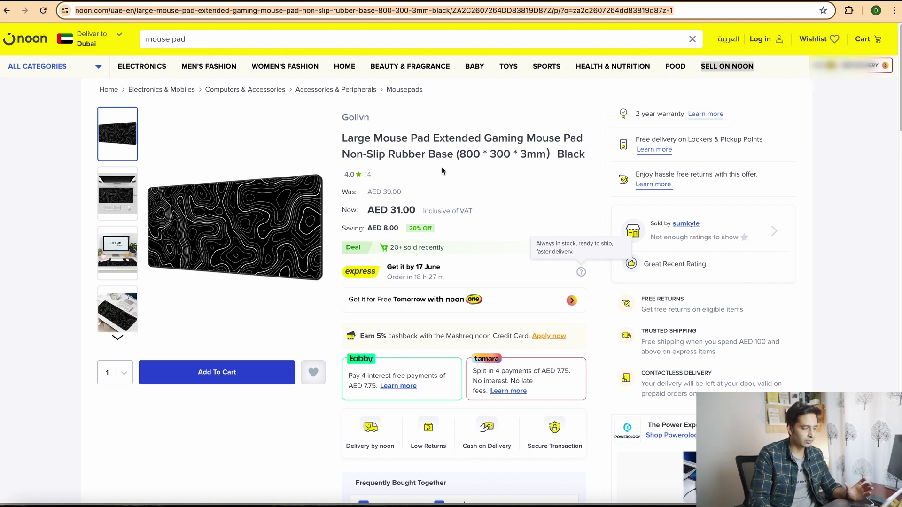
left_click(374, 141)
left_click_drag(374, 140, 432, 140)
key("ctrl+c")
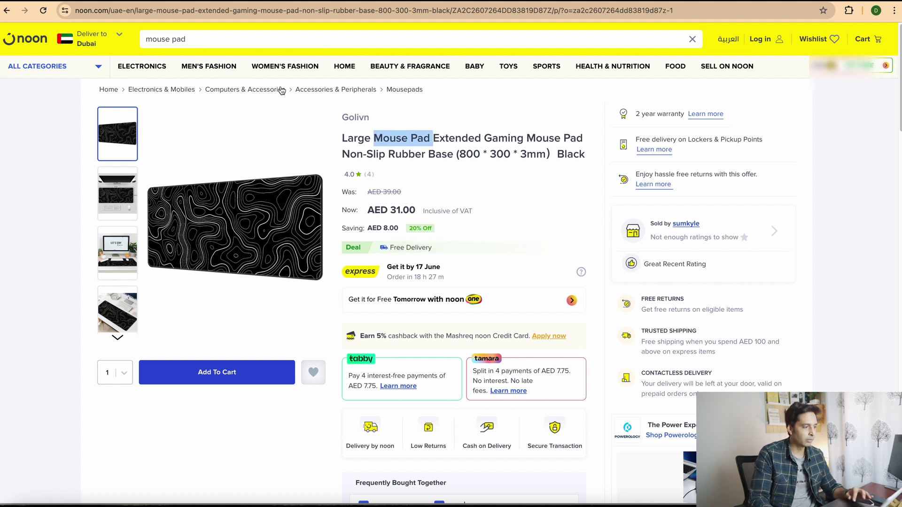
Return to the Noon Catalog and search for the copied product name "Mouse Pad"
left_click(155, 1)
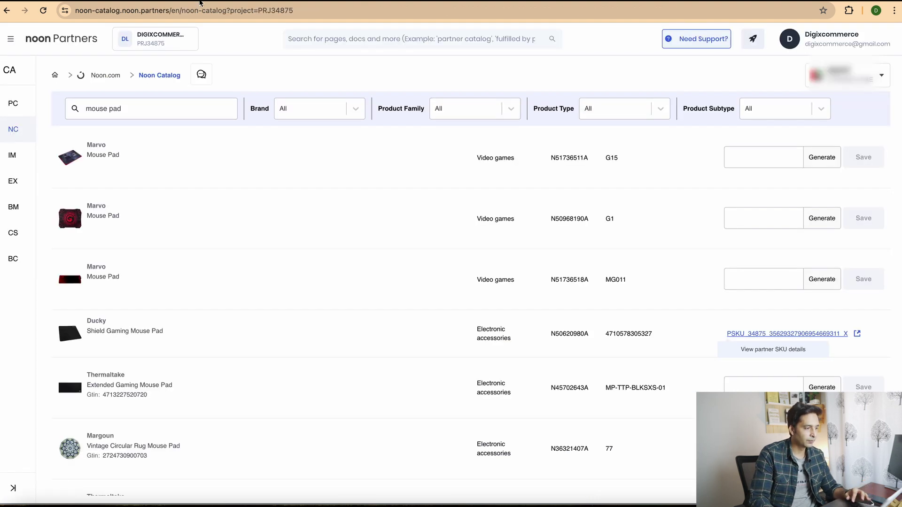
left_click(207, 1)
left_click(155, 1)
left_click(177, 112)
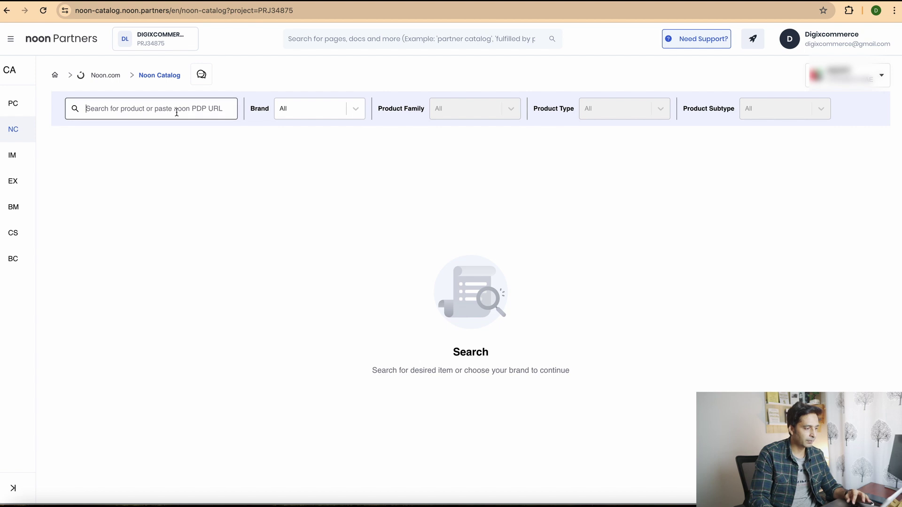
key("ctrl+v")
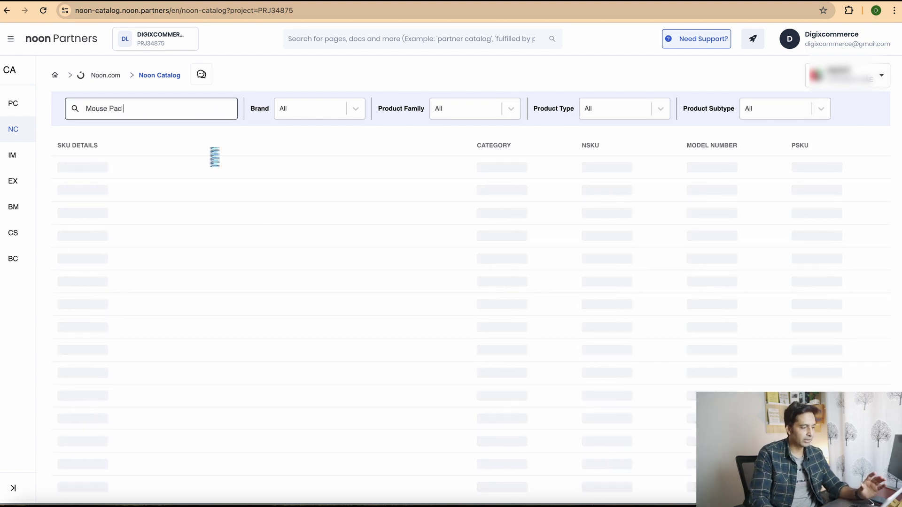
Find the Marvo Mouse Pad with model number MG011 in the results and enter MP1515000 as its partner SKU
scroll(353, 325, "down", 6)
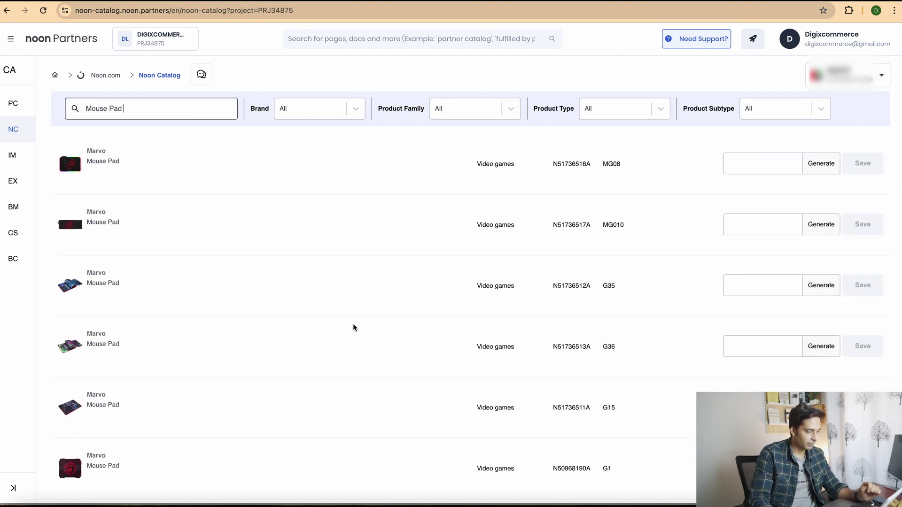
scroll(353, 326, "down", 7)
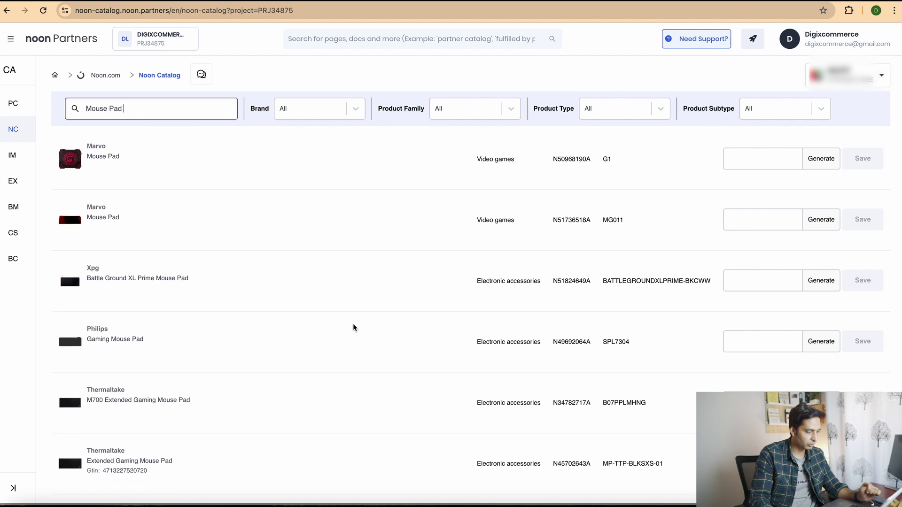
scroll(353, 327, "down", 1)
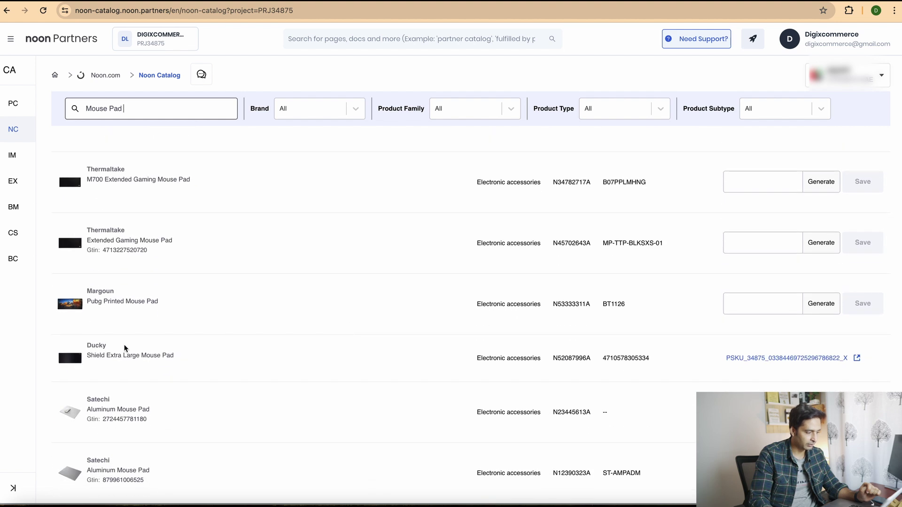
scroll(94, 348, "down", 4)
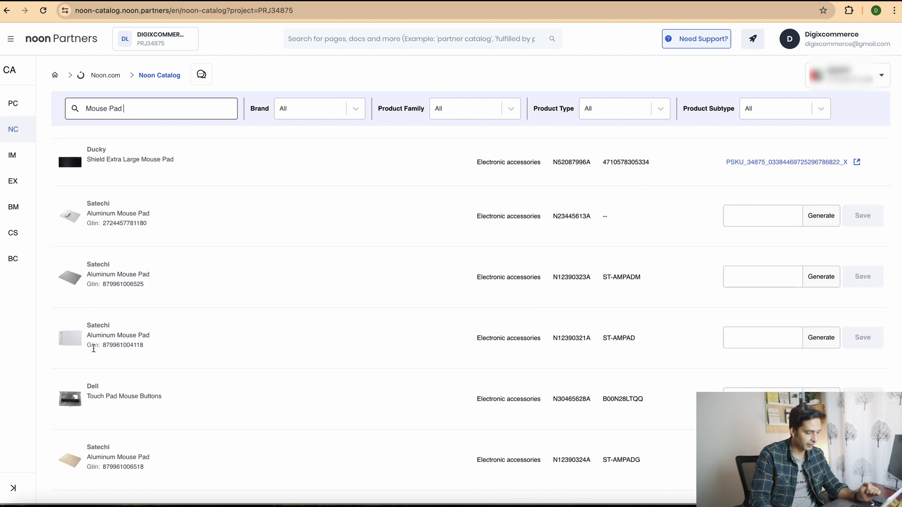
scroll(93, 349, "down", 5)
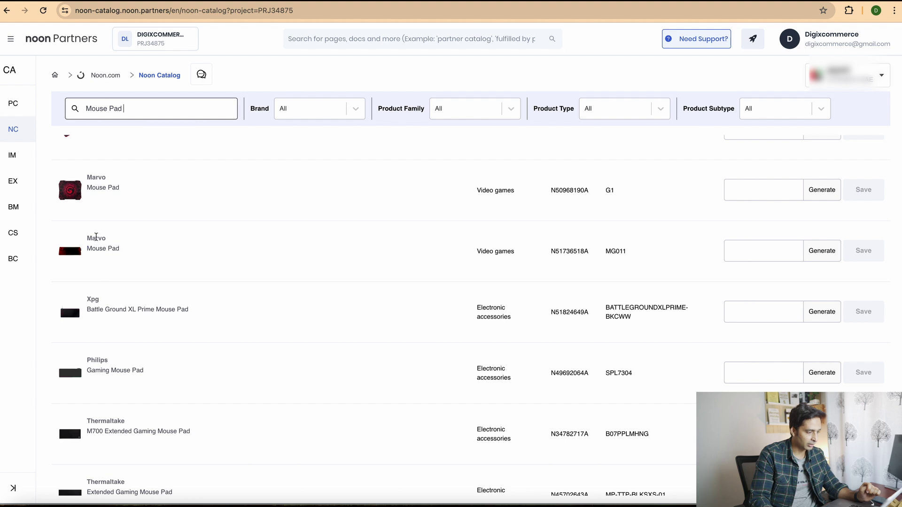
left_click(761, 251)
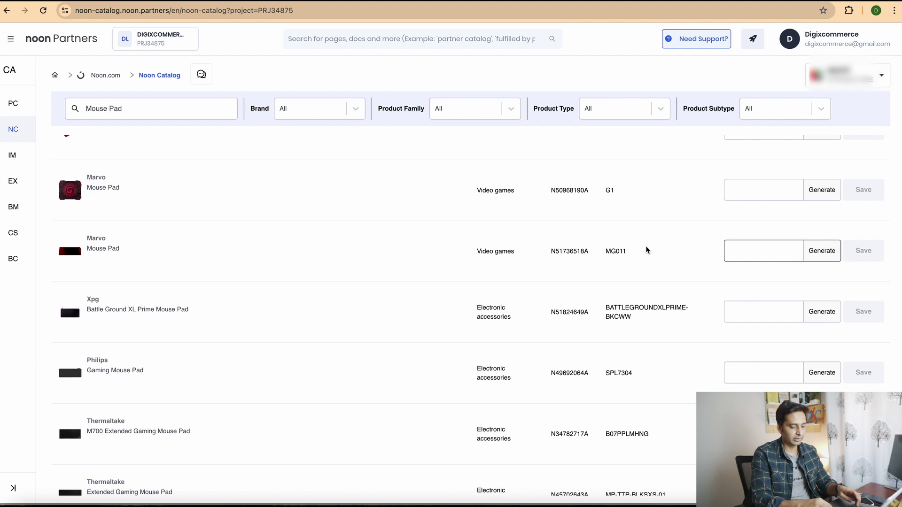
type("MP151")
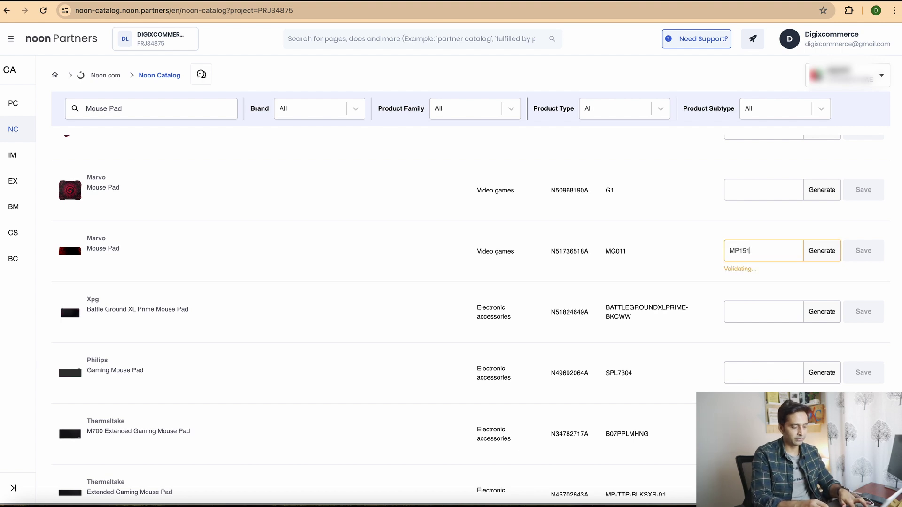
type("5000")
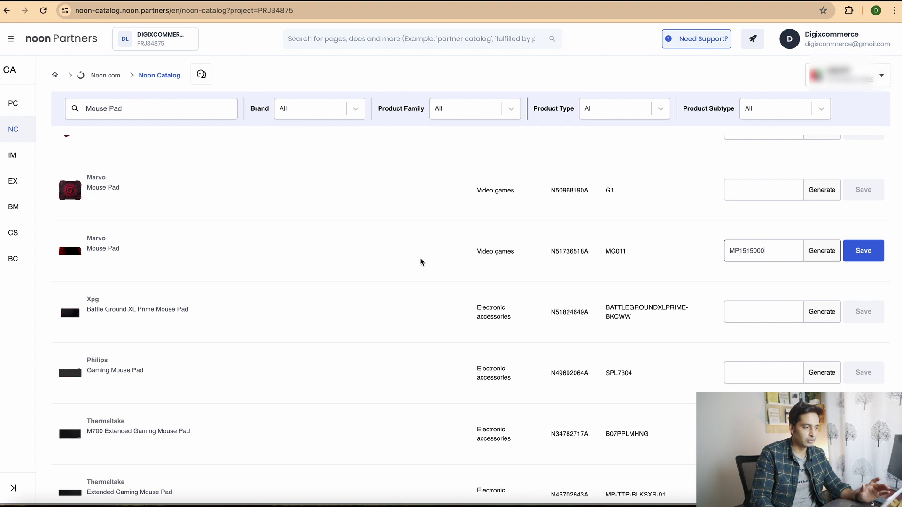
Go to the product details of the Ducky Shield Gaming Mouse Pad and set its price to AED 100
left_click(237, 1)
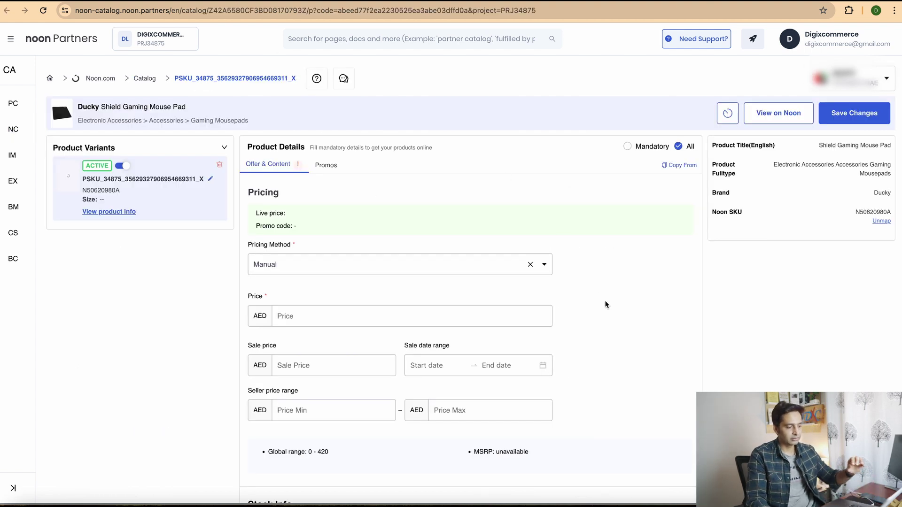
scroll(362, 291, "down", 1)
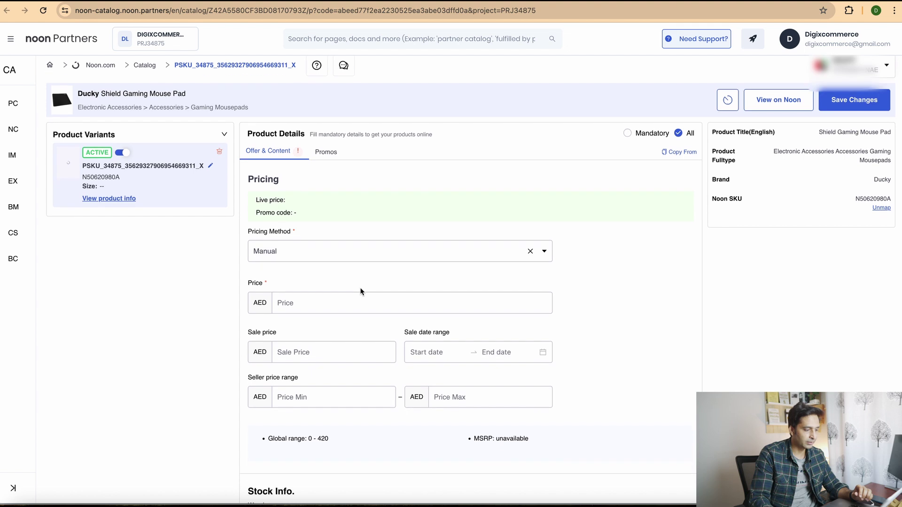
left_click(310, 297)
type("1")
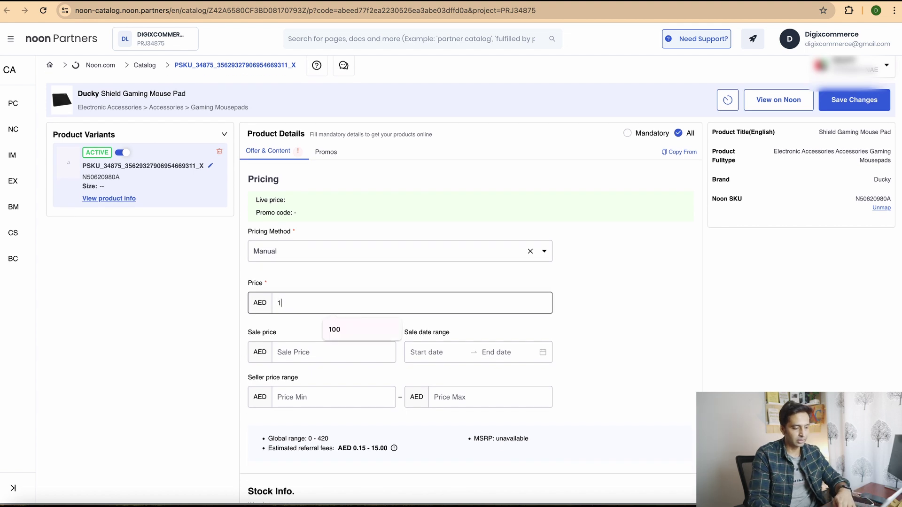
type("00")
left_click(607, 334)
Add the warehouse DXCFIT-WH-SH02 - Sharjah to the product's stock info and set its new stock to 10
scroll(607, 335, "down", 5)
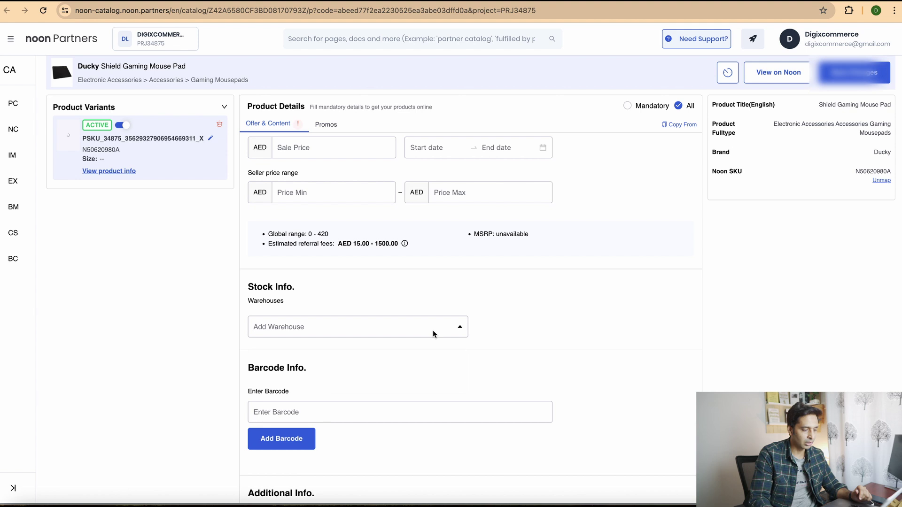
left_click(433, 330)
left_click(382, 373)
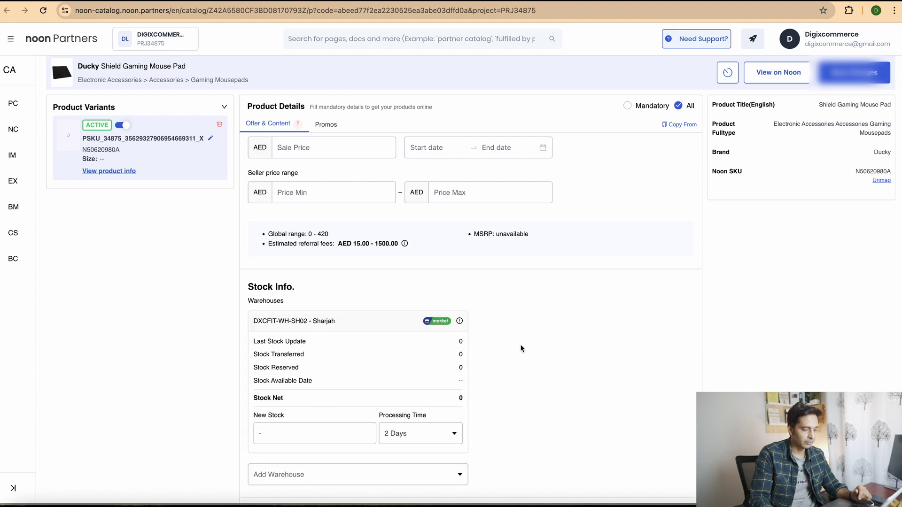
scroll(522, 346, "down", 4)
left_click(302, 277)
type("10")
left_click(396, 251)
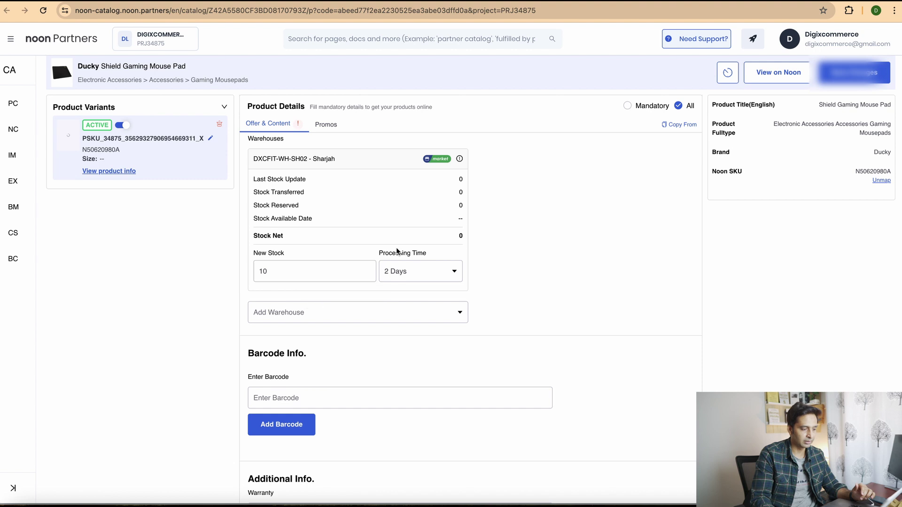
left_click_drag(379, 252, 436, 257)
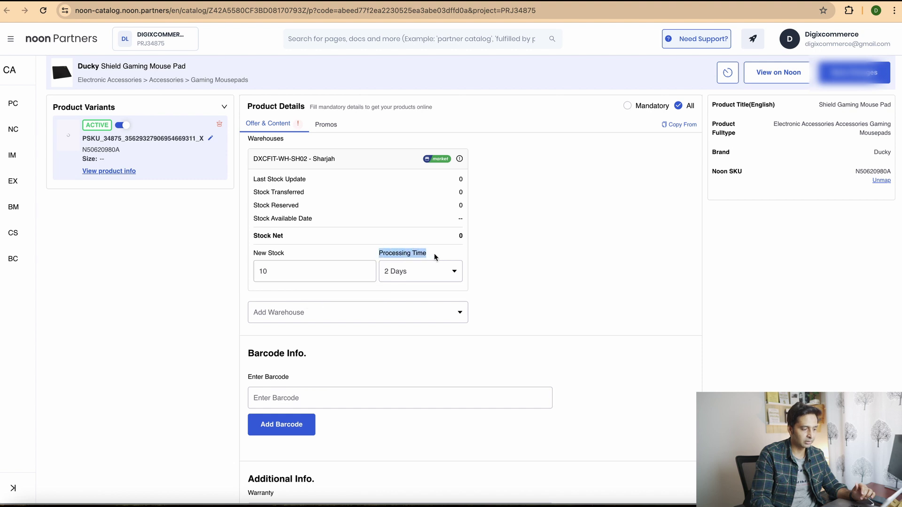
left_click(531, 264)
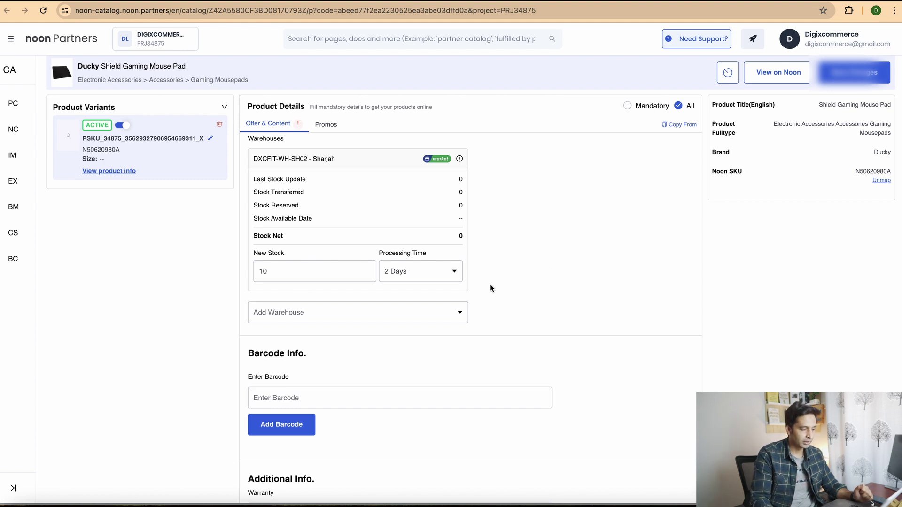
Review the product's barcode, warranty, offer note, images, basic and shipping sections
scroll(606, 316, "down", 2)
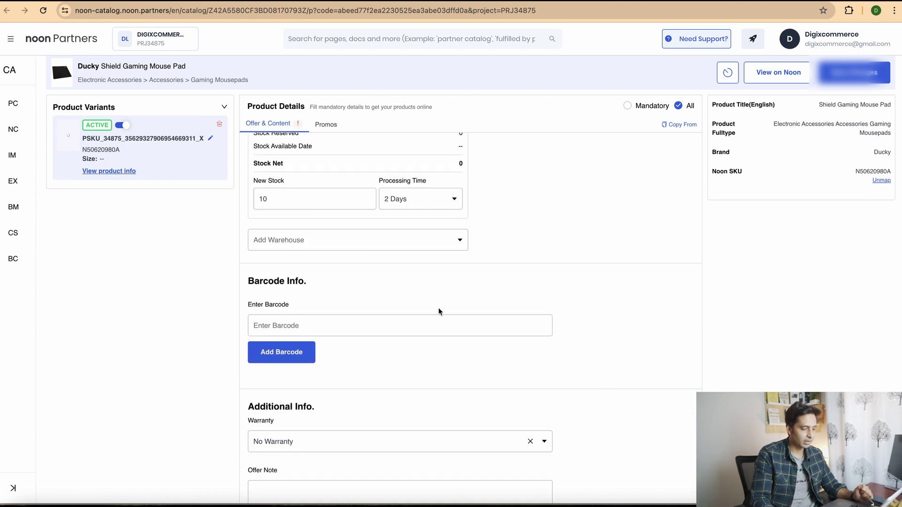
scroll(438, 308, "down", 7)
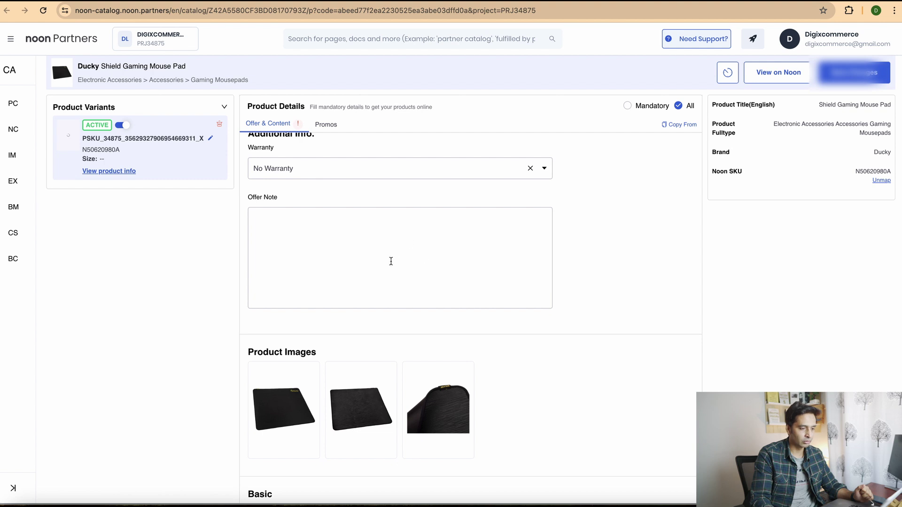
scroll(651, 300, "down", 2)
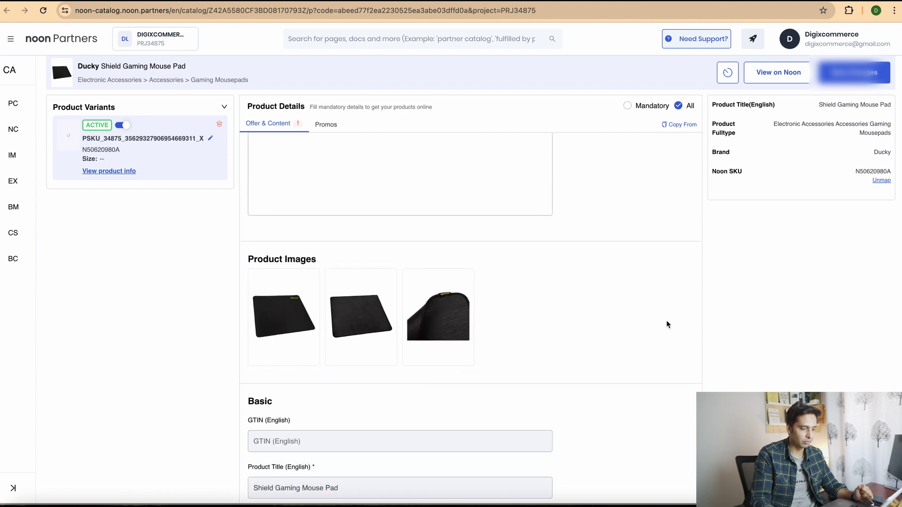
scroll(630, 329, "down", 15)
scroll(409, 295, "down", 20)
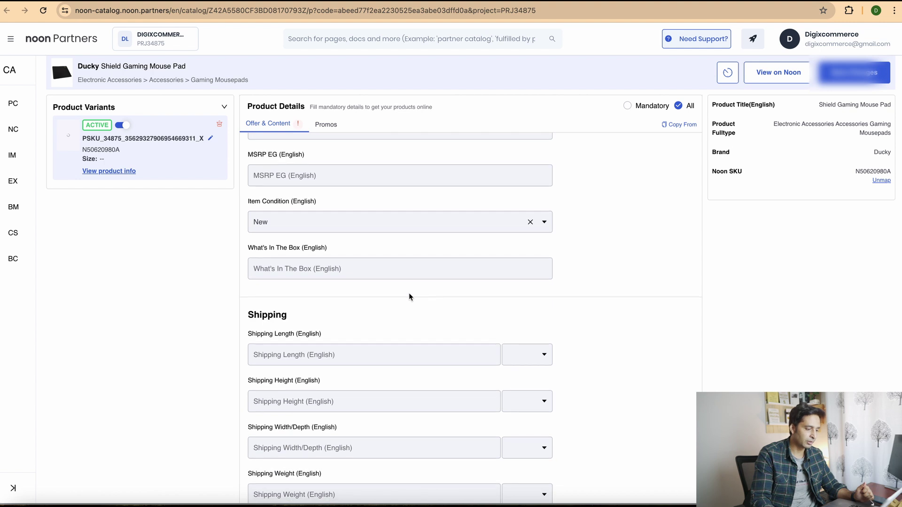
scroll(728, 268, "up", 6)
scroll(690, 297, "up", 20)
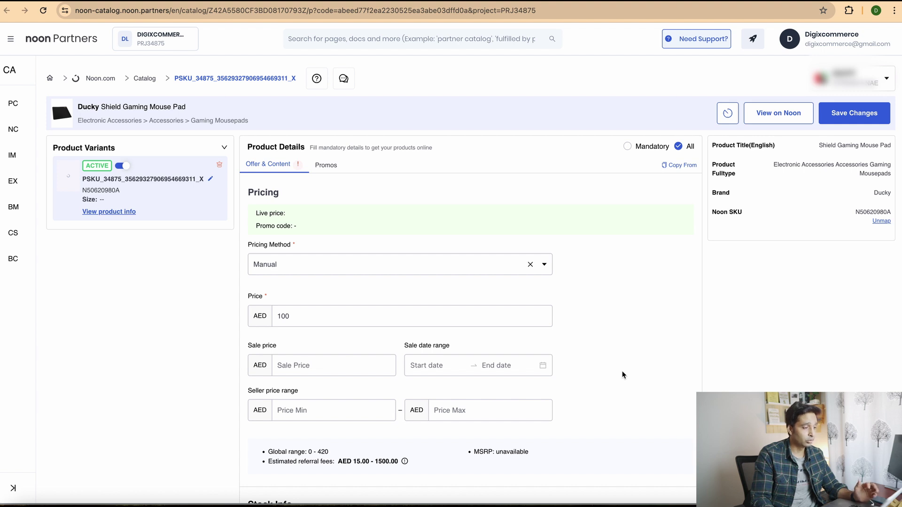
Return to the Noon Catalog and search for "ice cube tray" instead of the mouse pad
key("ctrl+shift+Tab")
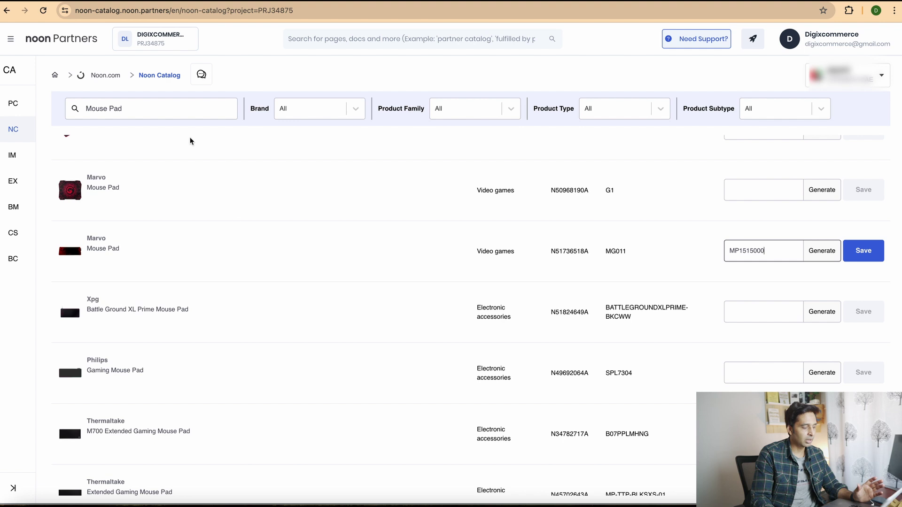
left_click(171, 106)
key("super+a")
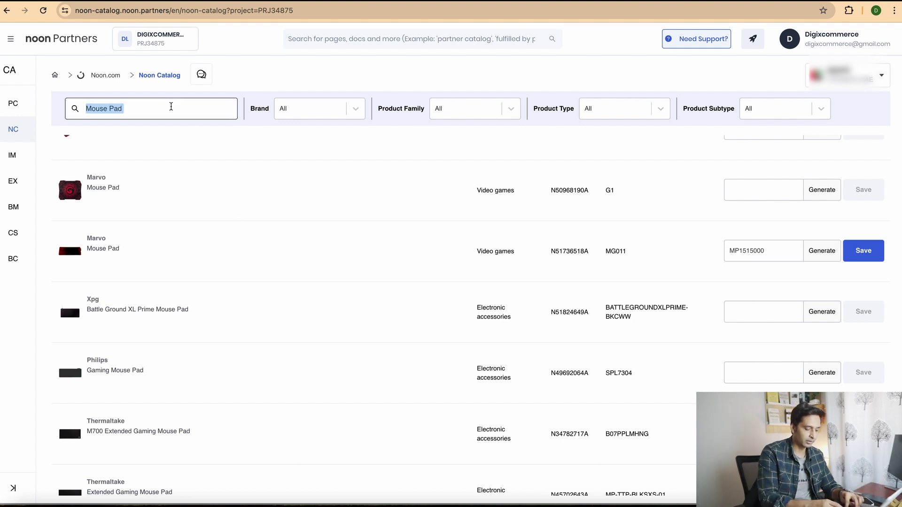
type("ice cube tray")
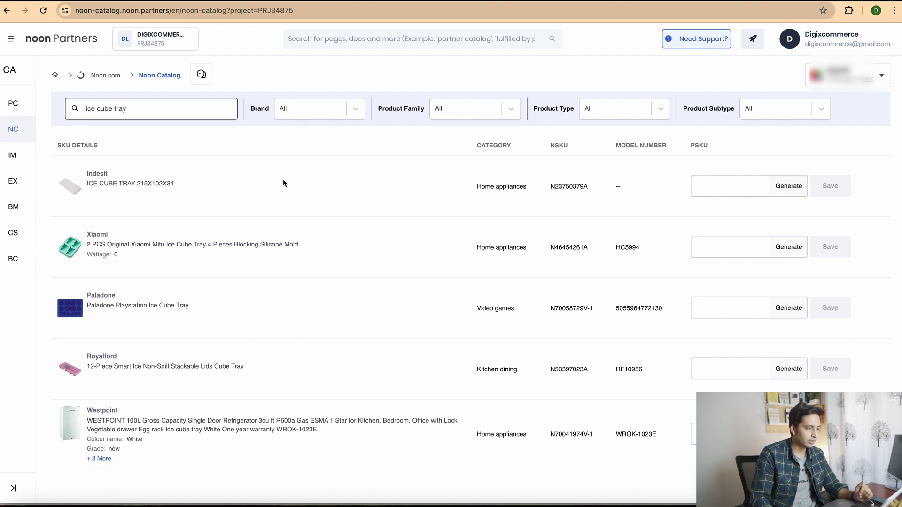
Clear the product search and filter the Noon Catalog by the brand ALFA
triple_click(166, 107)
key("BackSpace")
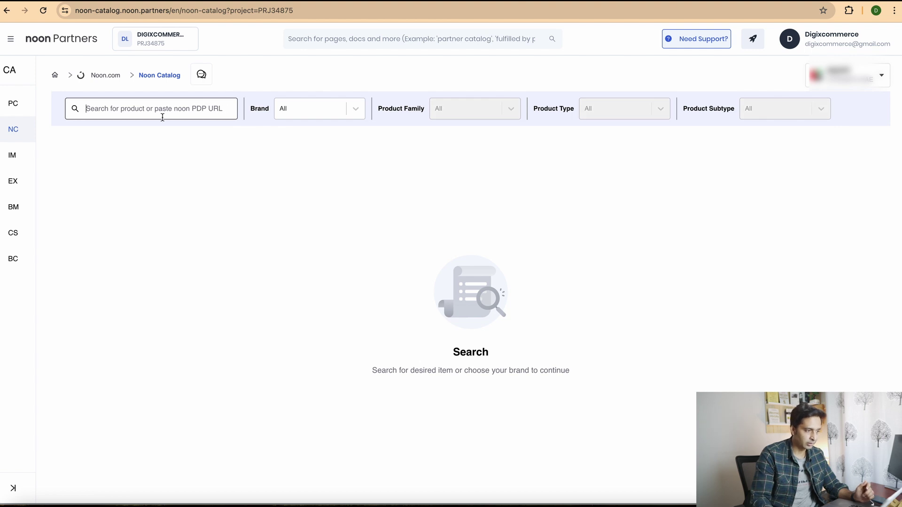
left_click(314, 114)
scroll(310, 207, "down", 3)
scroll(306, 218, "down", 10)
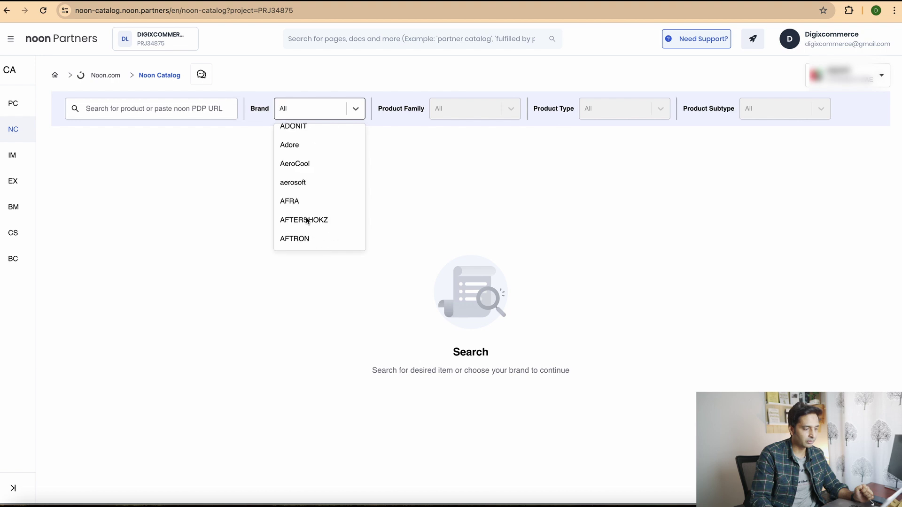
scroll(306, 216, "down", 2)
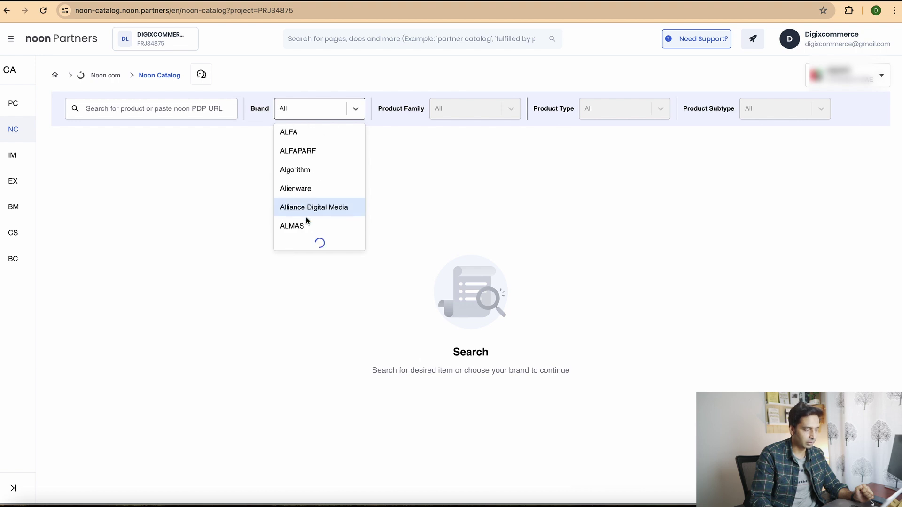
left_click(307, 134)
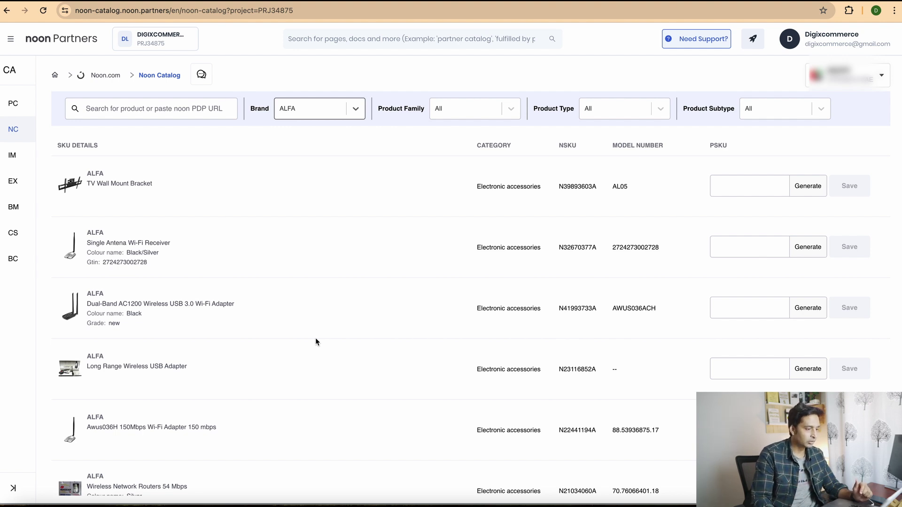
Open the Partner Catalog to show the seller's own SKU list
mouse_move(22, 111)
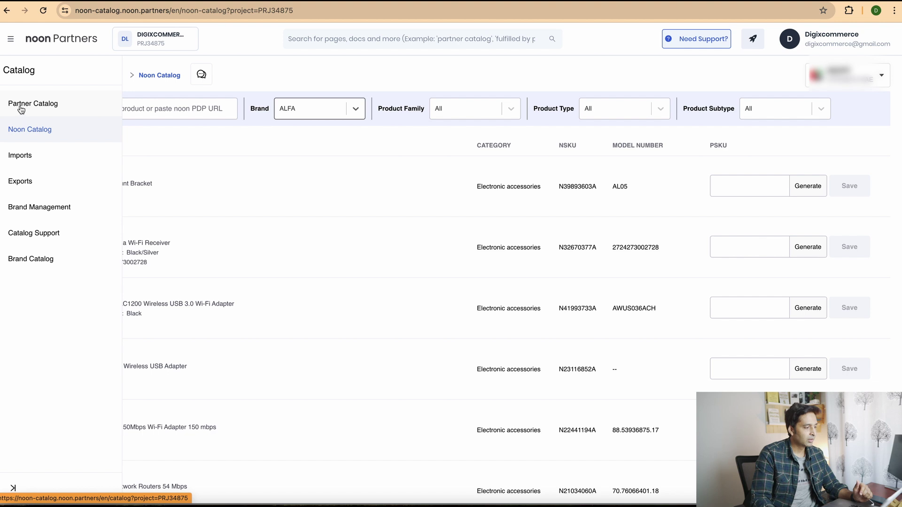
left_click(21, 104)
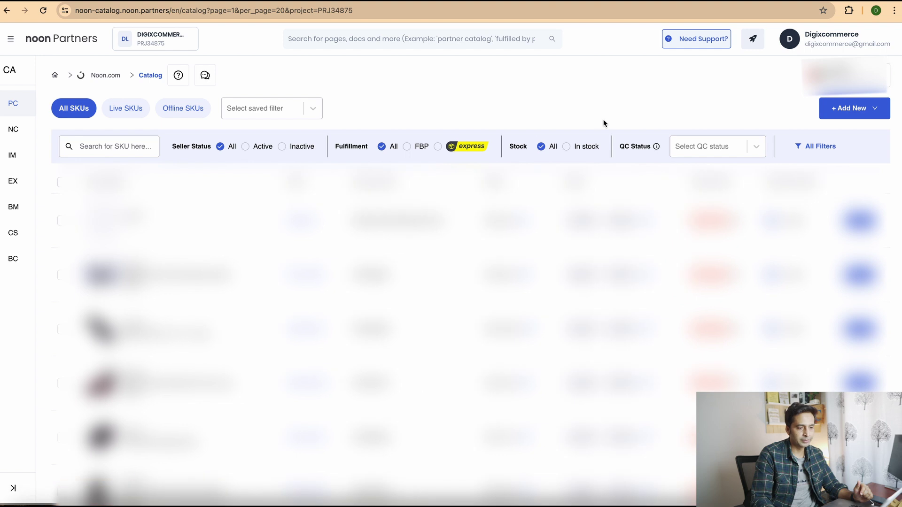
Start creating a new single product in the Partner Catalog
left_click(851, 110)
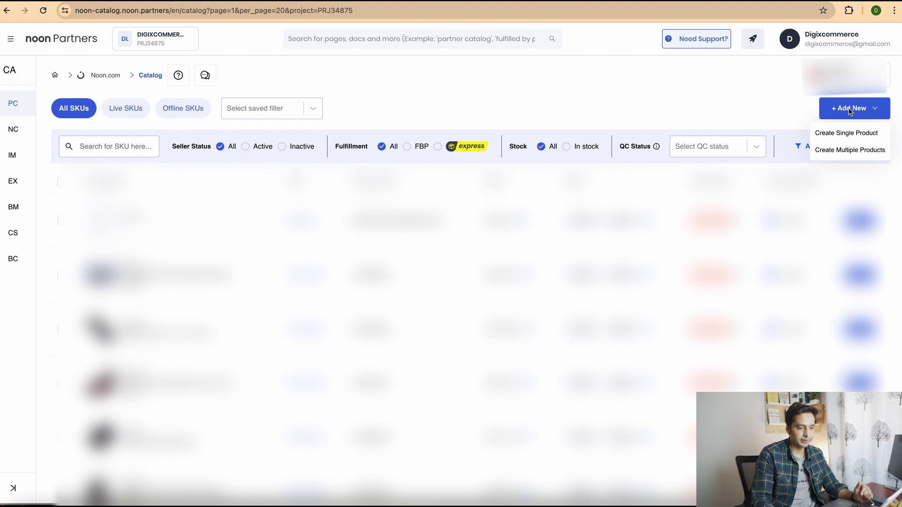
left_click(864, 135)
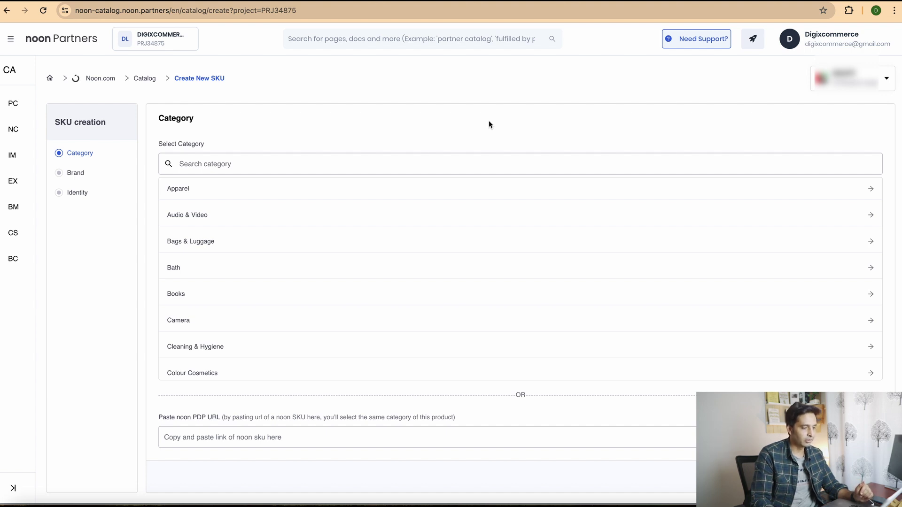
Search the product categories for "kitchen" and select Kitchen Roll under Cleaning & Hiygiene's Paper Products
left_click(494, 165)
type("kitchen")
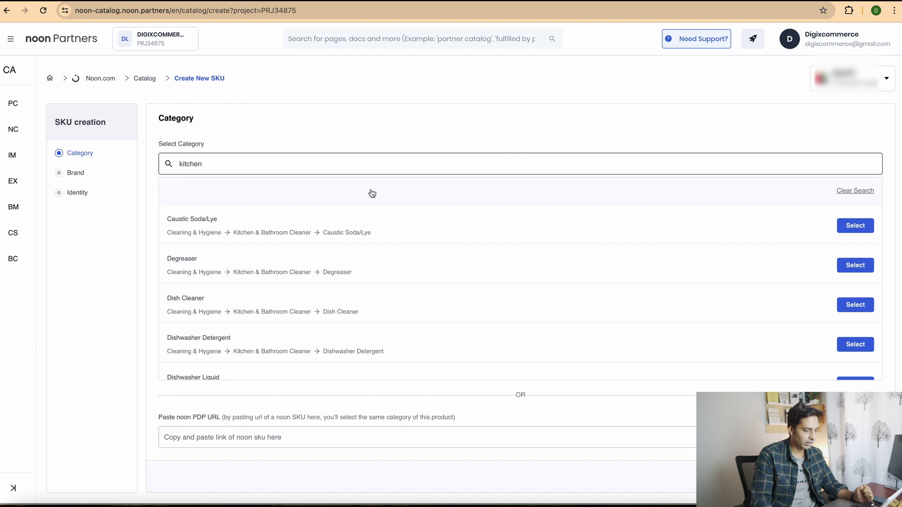
scroll(387, 263, "down", 2)
scroll(387, 263, "down", 10)
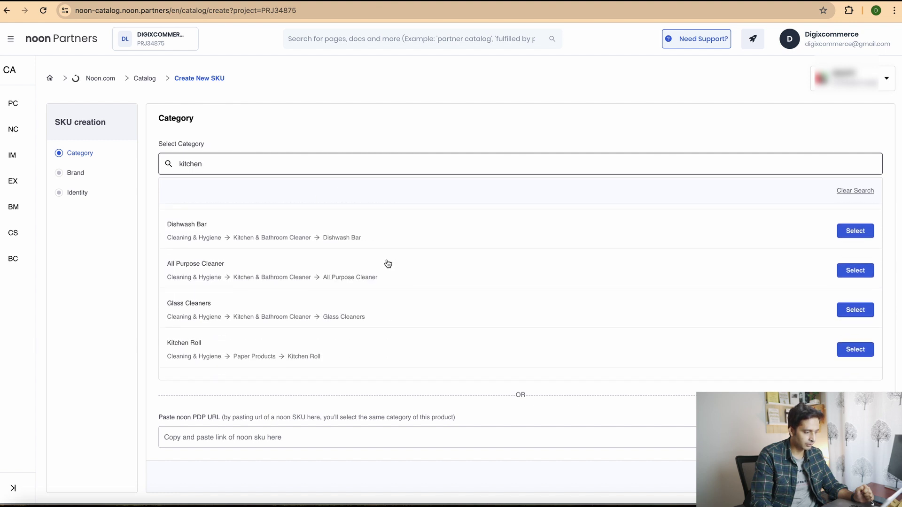
scroll(227, 349, "down", 1)
left_click(849, 348)
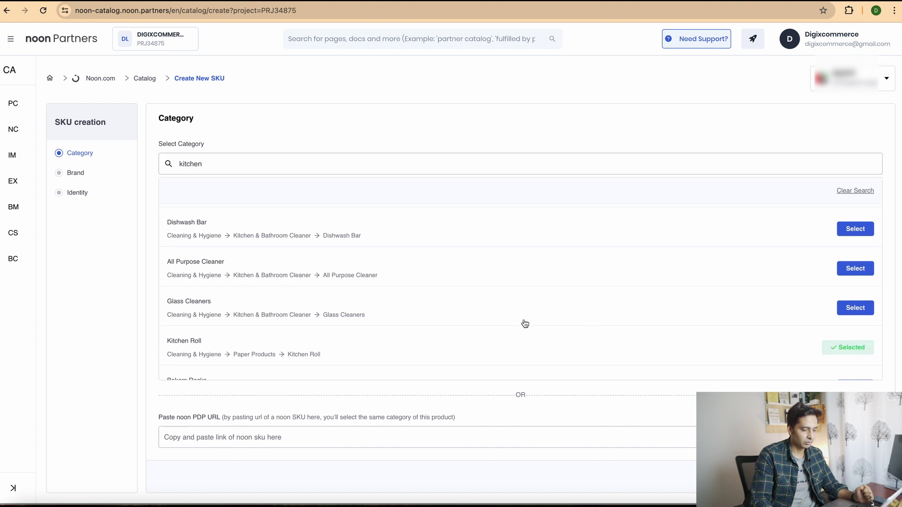
Search the categories for "kitchen roll", select a category from the list and continue to the brand stage
double_click(229, 161)
type("kitchen roll")
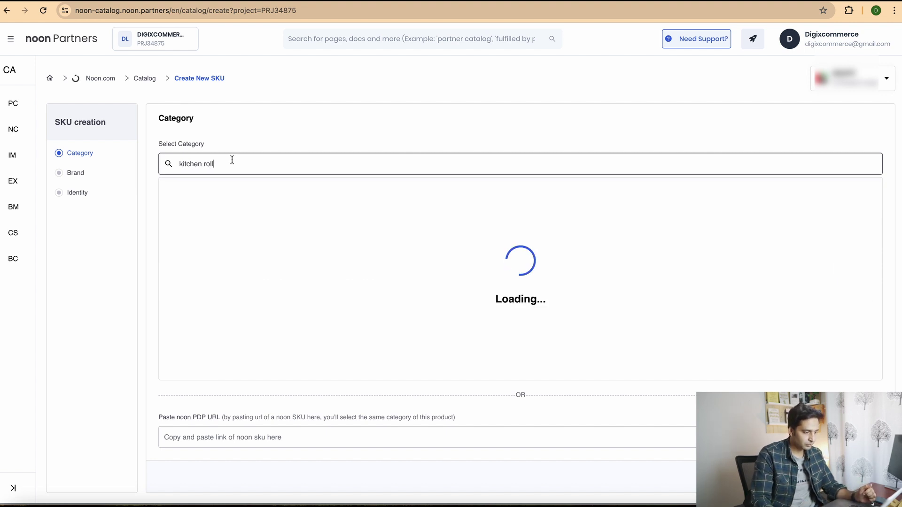
left_click(855, 226)
scroll(484, 256, "down", 2)
scroll(438, 299, "down", 12)
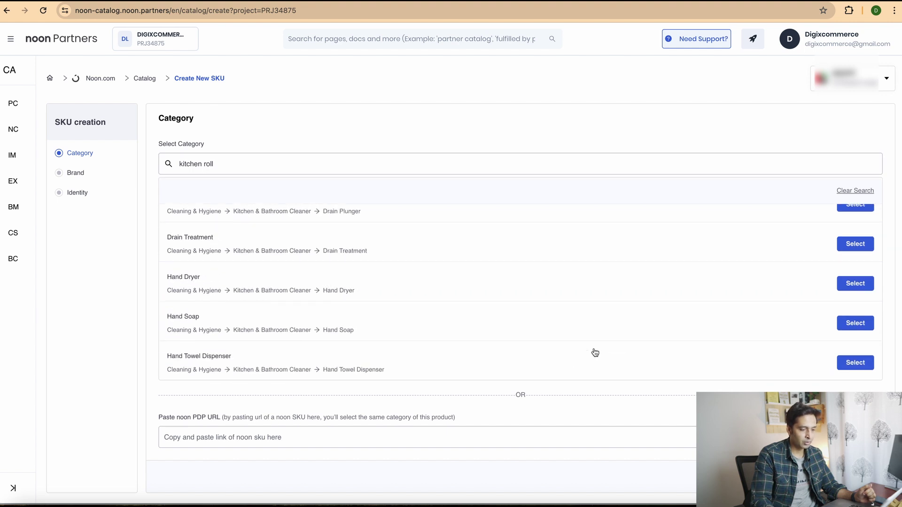
left_click(855, 477)
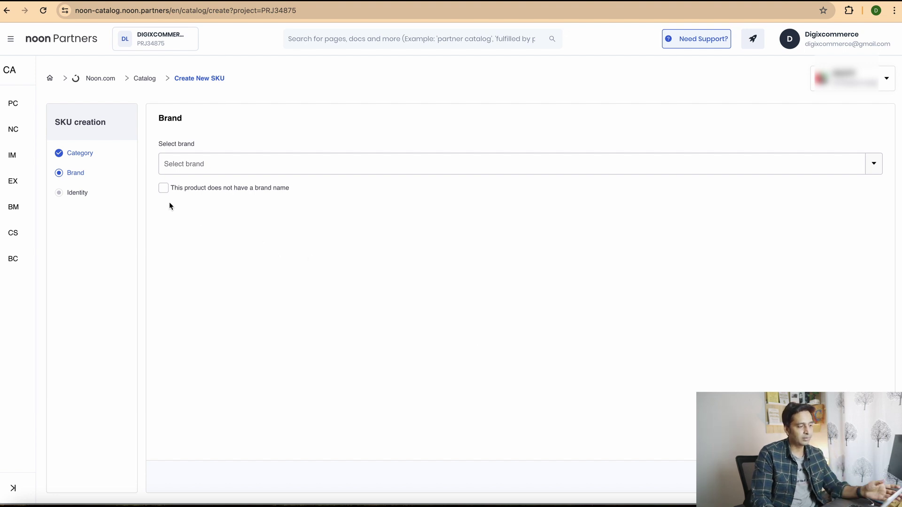
Try marking the product as having no brand name, and clear that option again
left_click(164, 189)
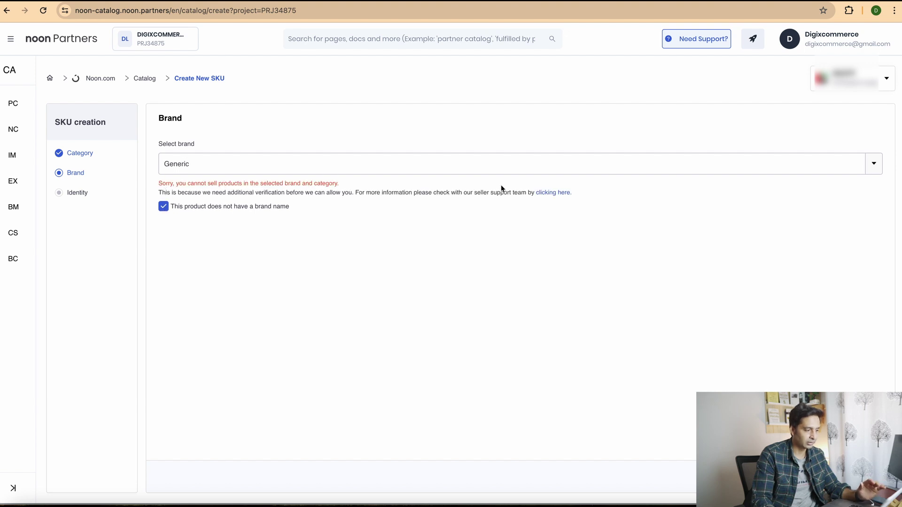
left_click(163, 207)
Search the brand list for "dell", clear it and mark the product as having no brand name
left_click(213, 172)
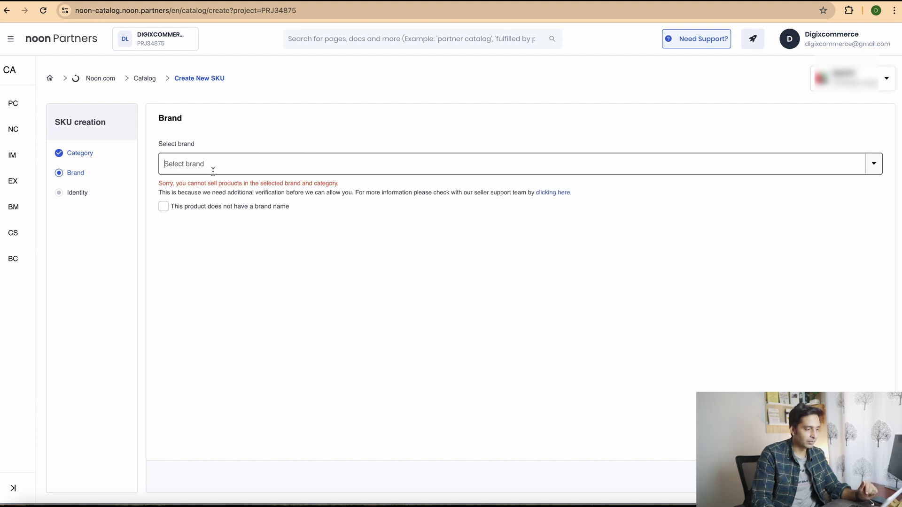
left_click(873, 172)
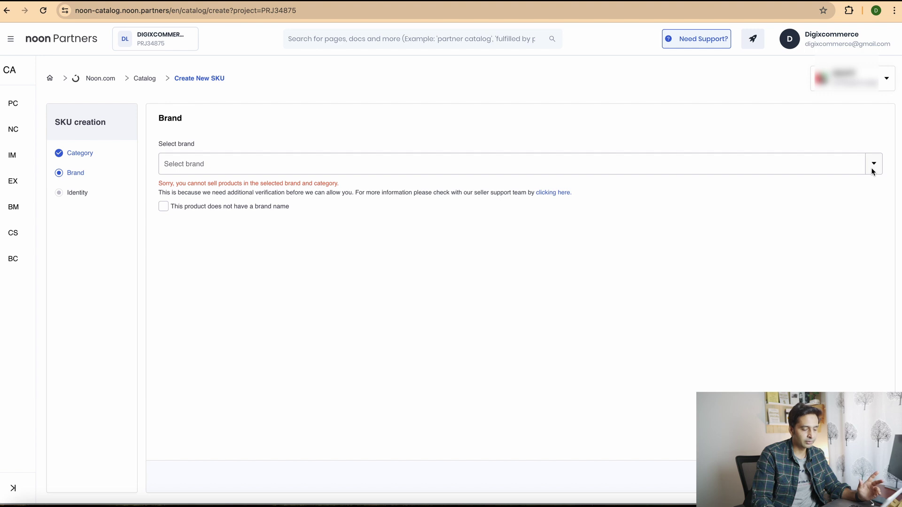
left_click(830, 163)
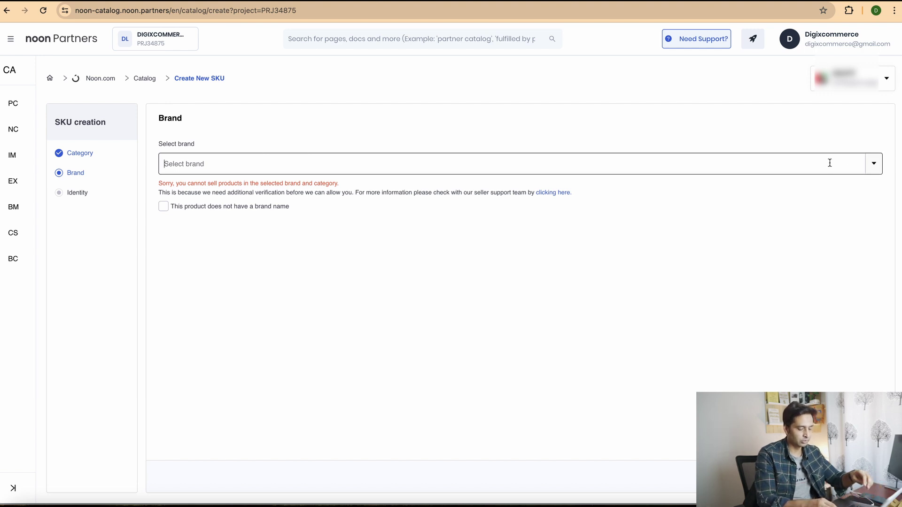
type("dell")
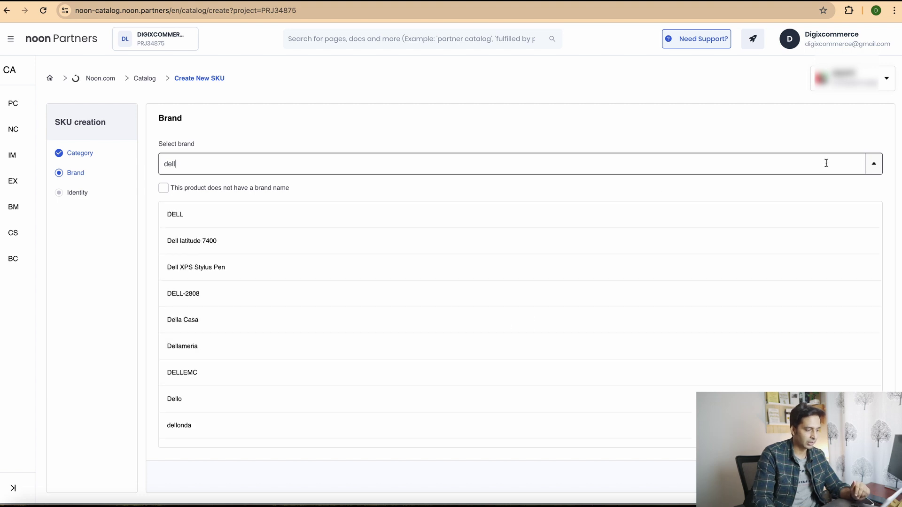
key("BackSpace")
key("BackSpace")
key("BackSpace")
key("BackSpace")
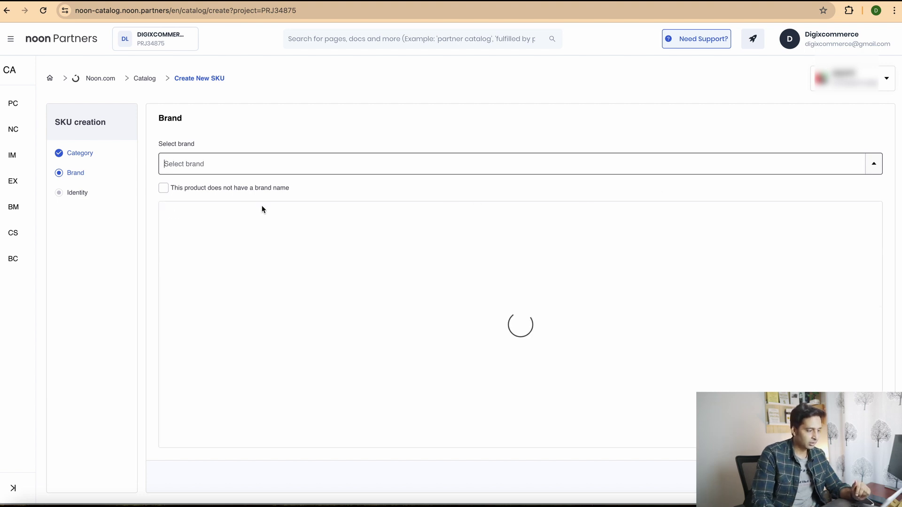
left_click(167, 189)
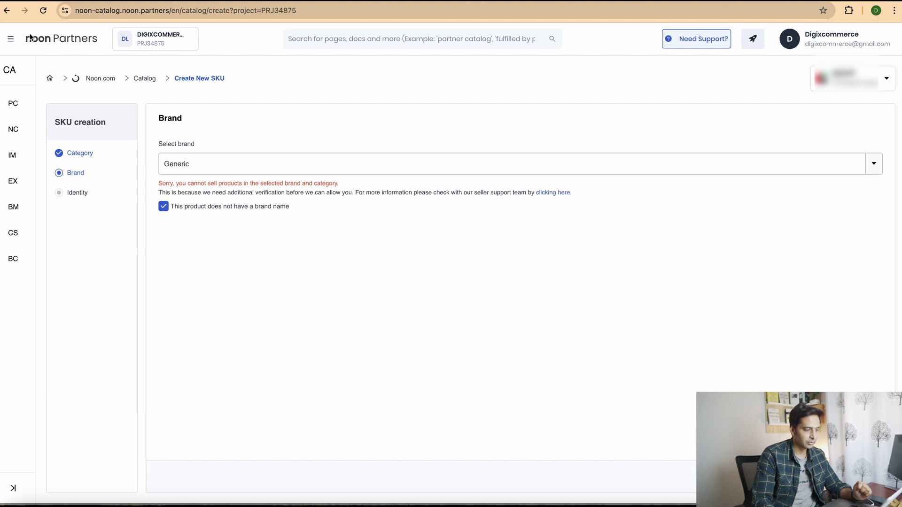
Return to the category stage, search for "mouse pad", select Mousepads and continue to the brand stage
left_click(8, 10)
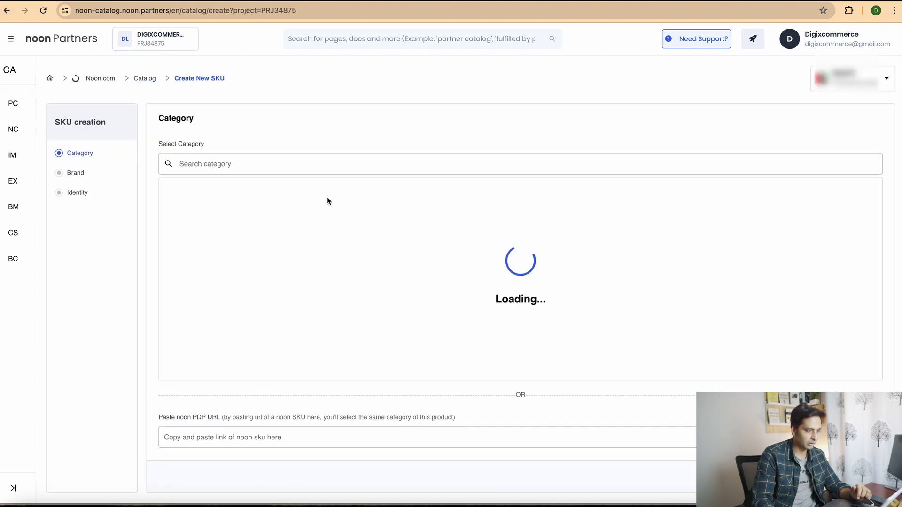
left_click(333, 166)
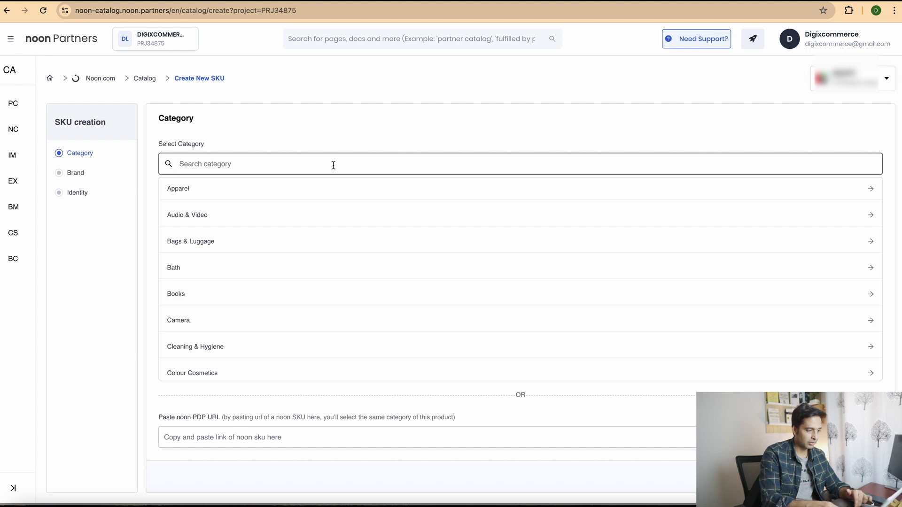
type("mouse pad")
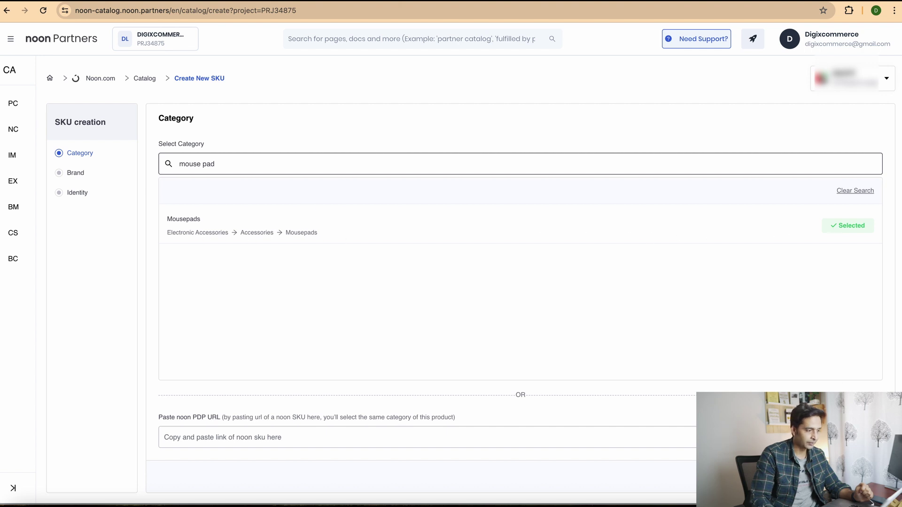
left_click(857, 488)
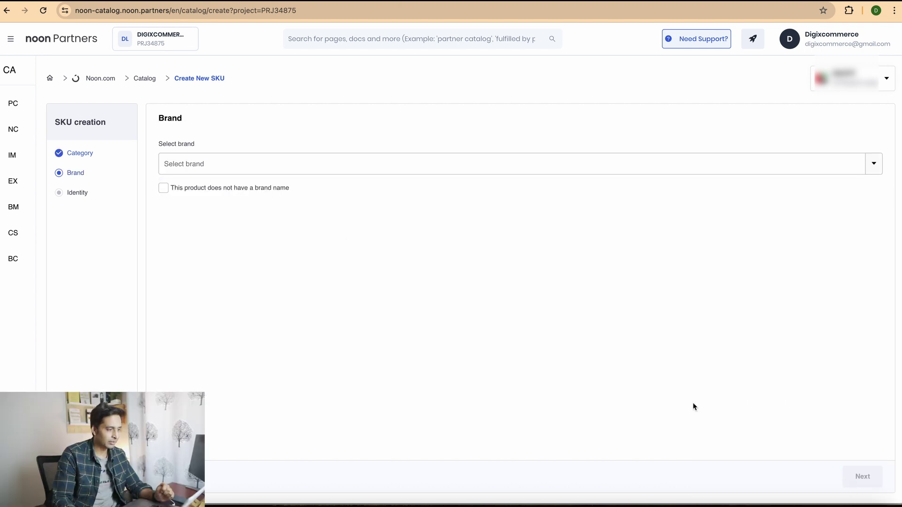
Mark the mousepad as having no brand name and create the SKU with PSKU MB051
left_click(163, 191)
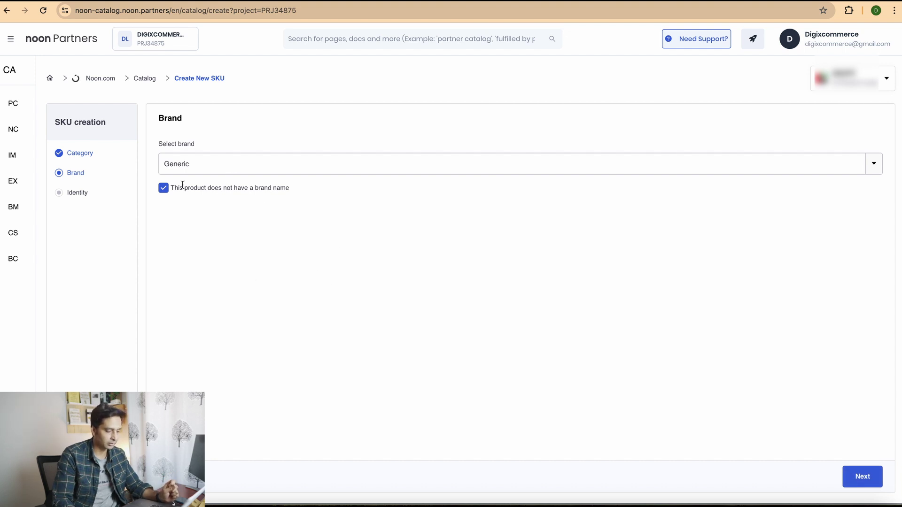
left_click(853, 479)
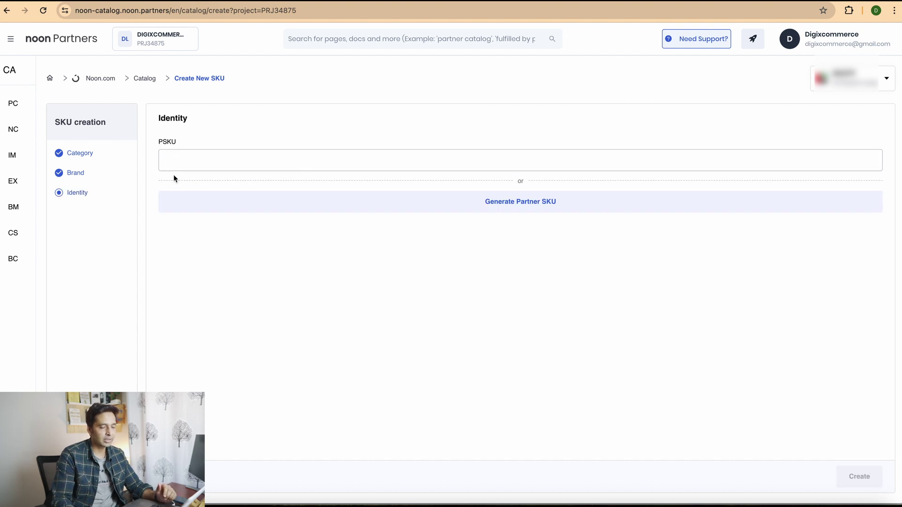
left_click(207, 161)
type("MB")
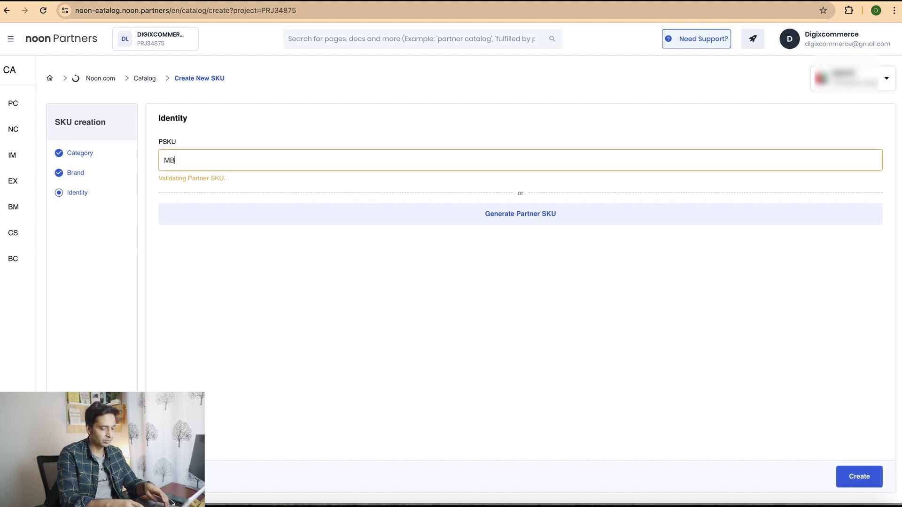
type("051")
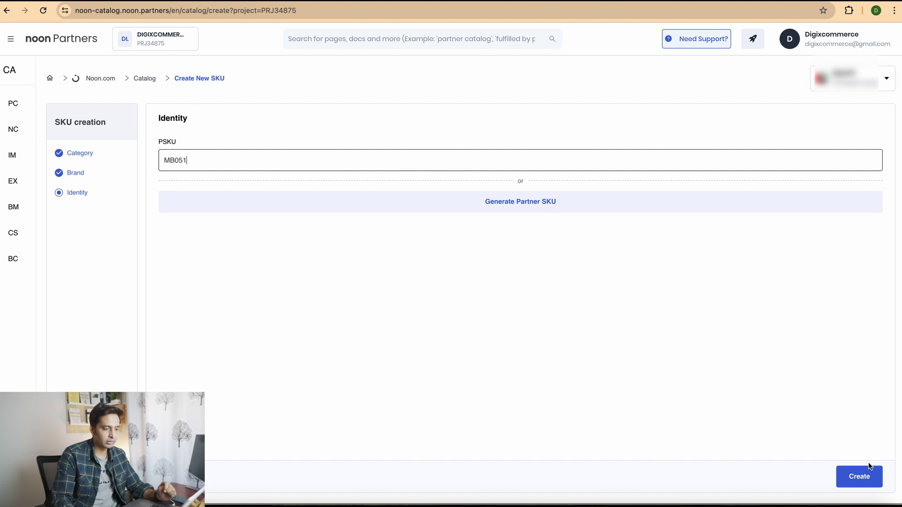
left_click(877, 479)
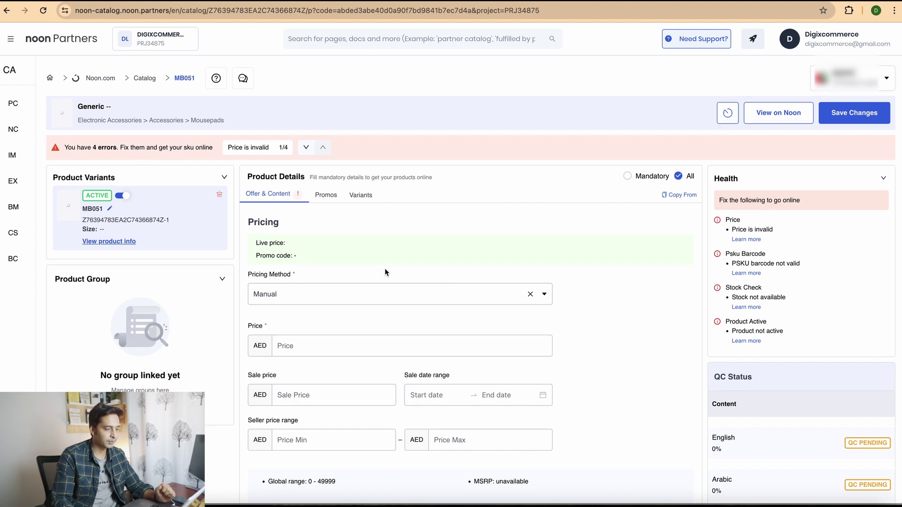
Set the price of MB051 to 20 AED
scroll(385, 269, "down", 1)
left_click(359, 335)
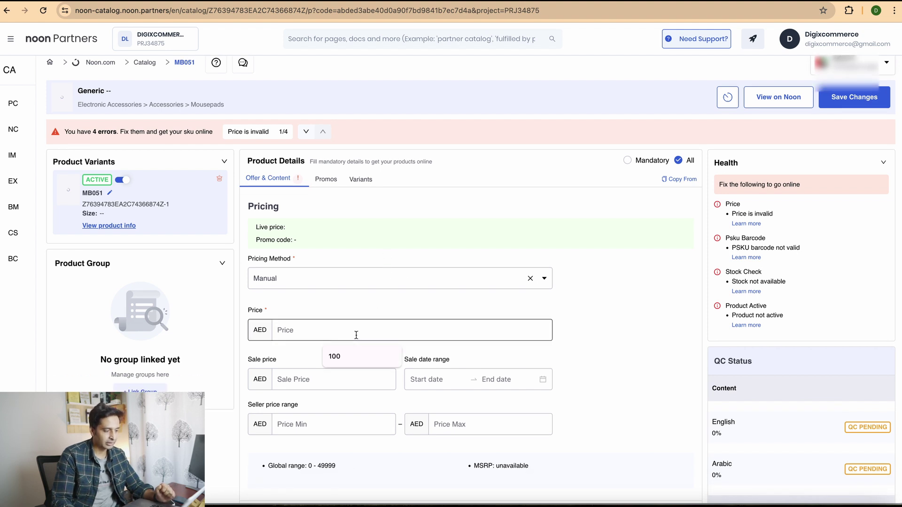
type("20")
left_click(577, 315)
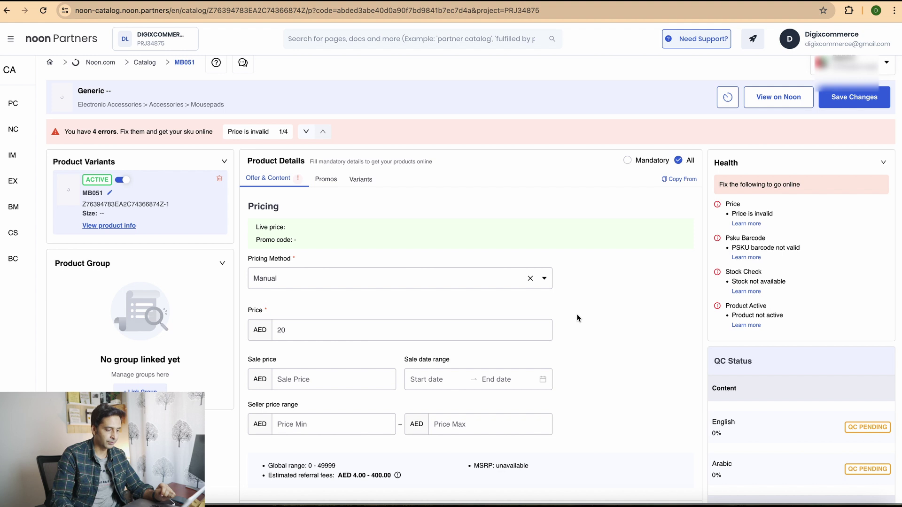
Add the warehouse DXCFIT-WH-SH02 - Sharjah to the stock info and set its new stock to 20
scroll(577, 315, "down", 8)
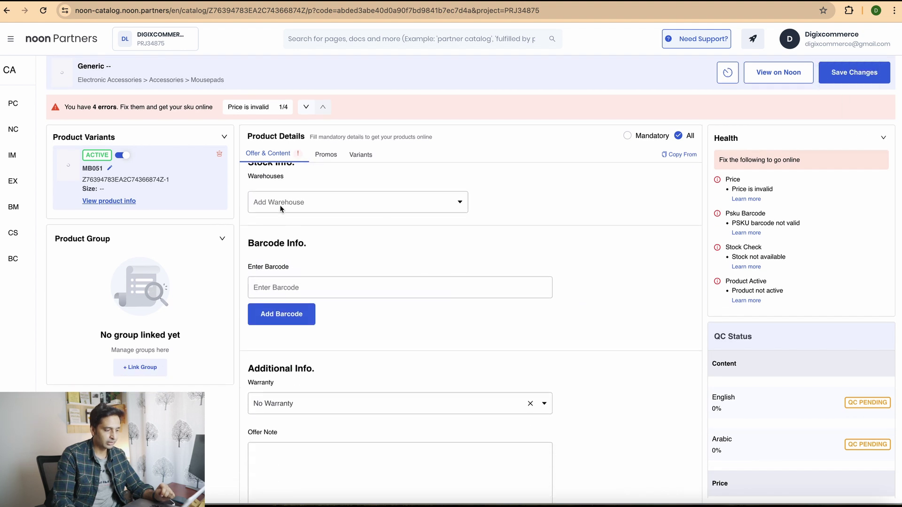
left_click(378, 203)
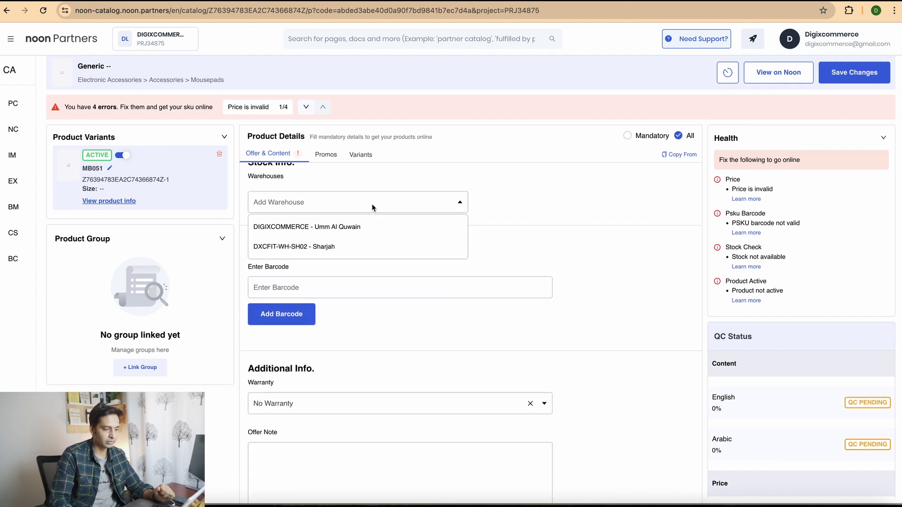
left_click(319, 247)
left_click(345, 310)
type("20")
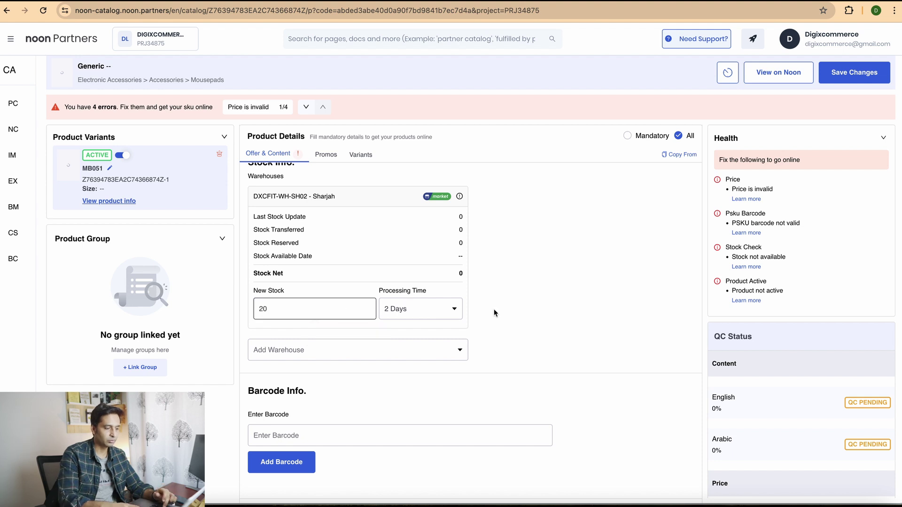
scroll(488, 329, "down", 2)
left_click(484, 349)
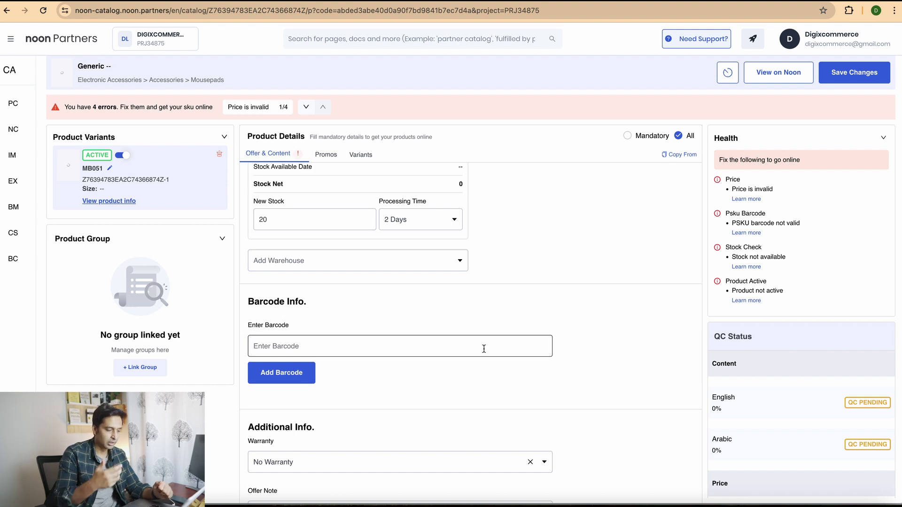
type("71")
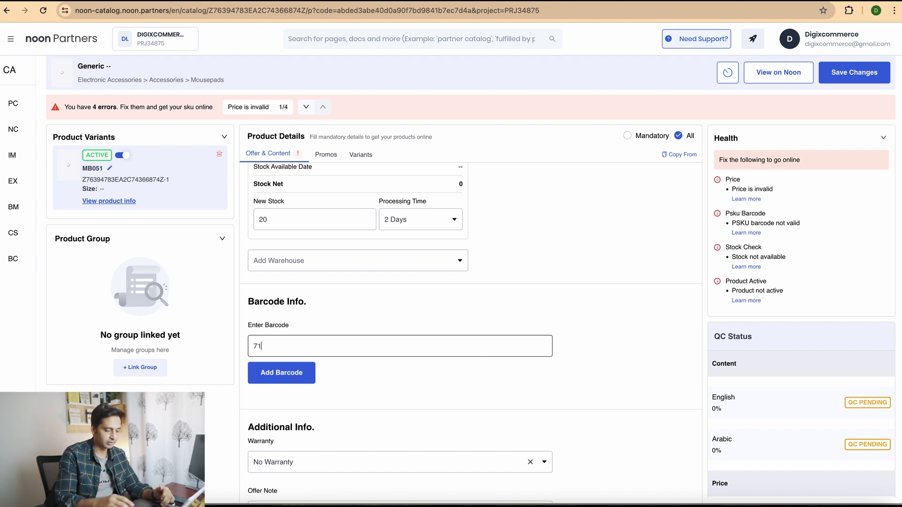
type("01010101101010")
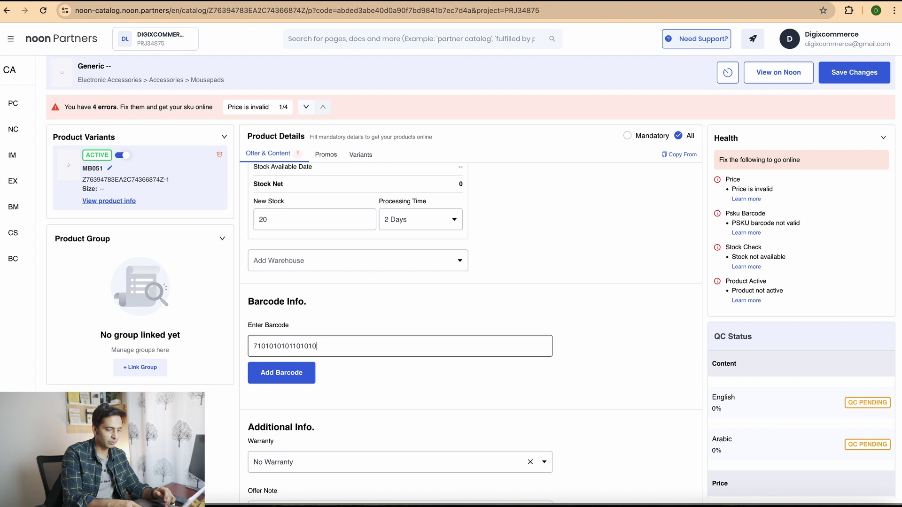
left_click(306, 382)
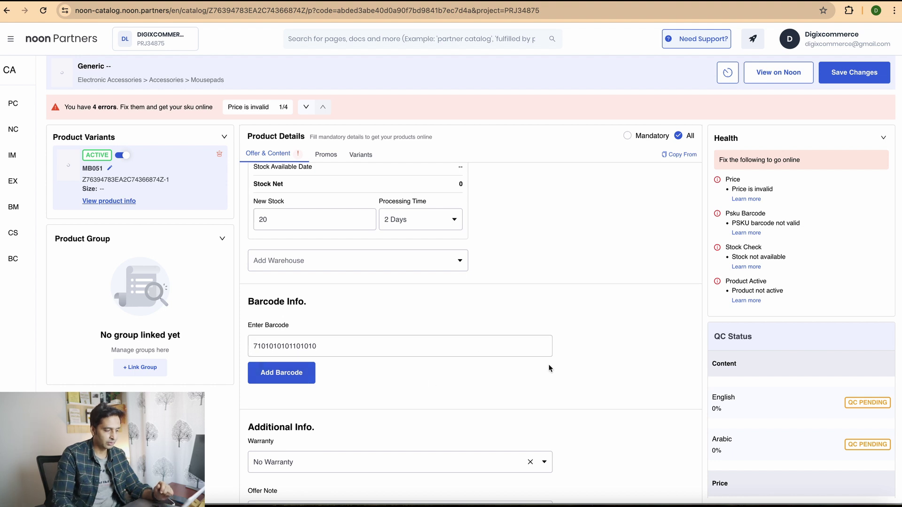
Examine the image upload instructions and the Basic section of the product details
scroll(574, 368, "down", 3)
scroll(574, 368, "down", 10)
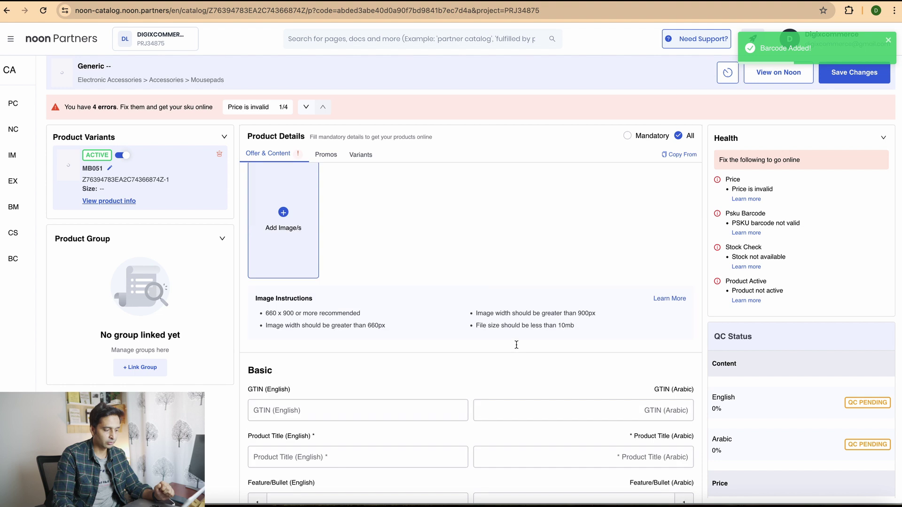
scroll(556, 243, "up", 1)
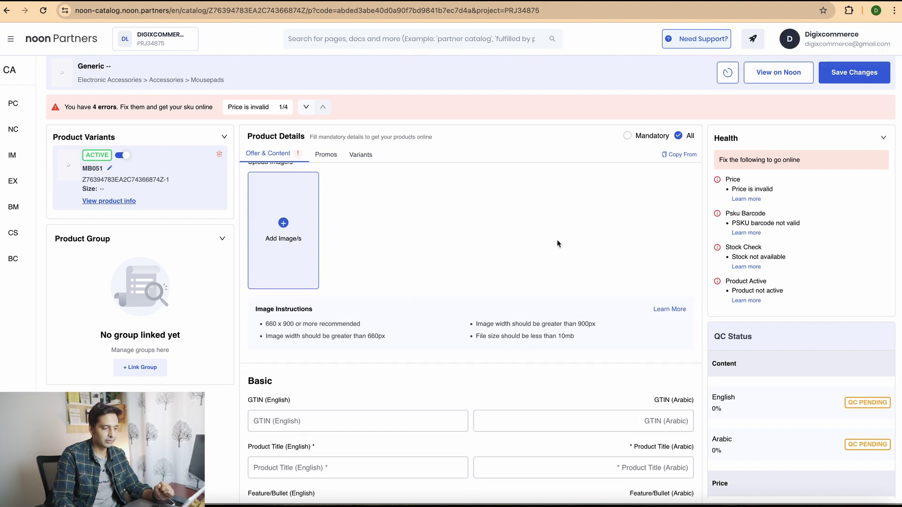
Enter "Mouse pad for gaming" as the English product title in the Basic section
scroll(560, 257, "down", 5)
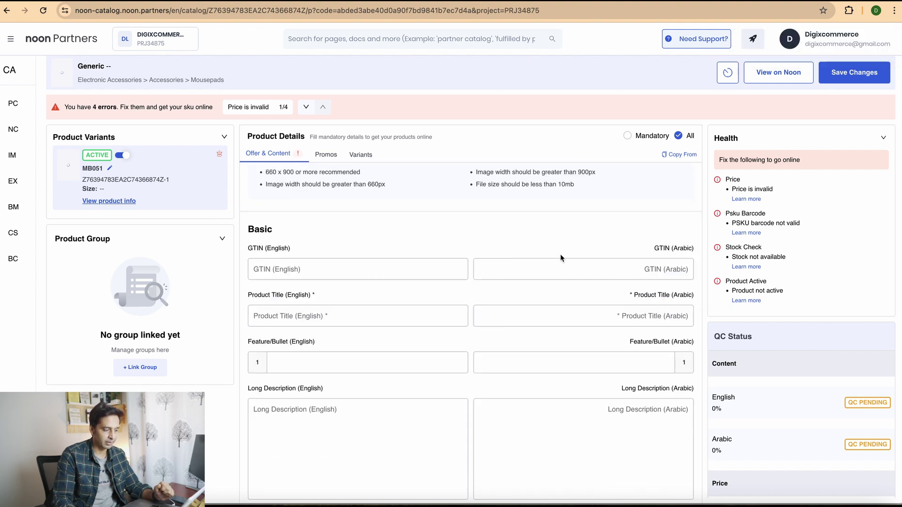
left_click(368, 260)
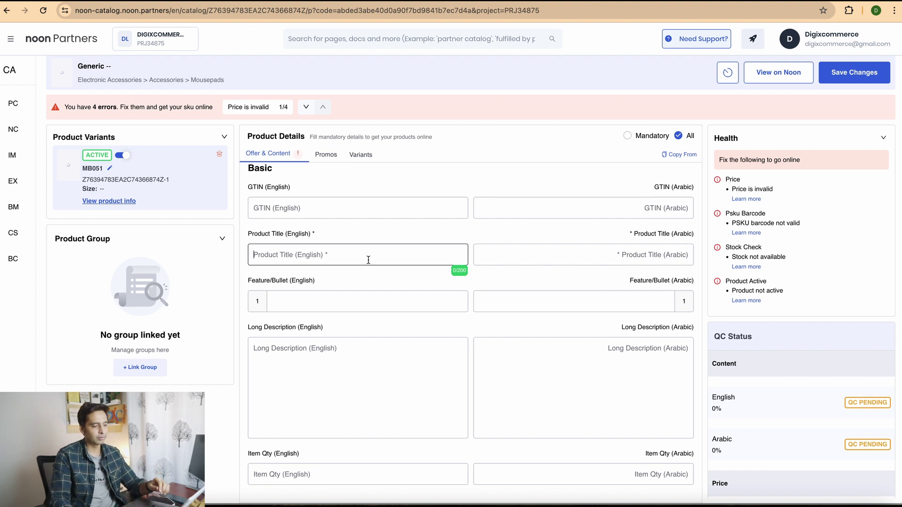
type("Mouse pad for gaming")
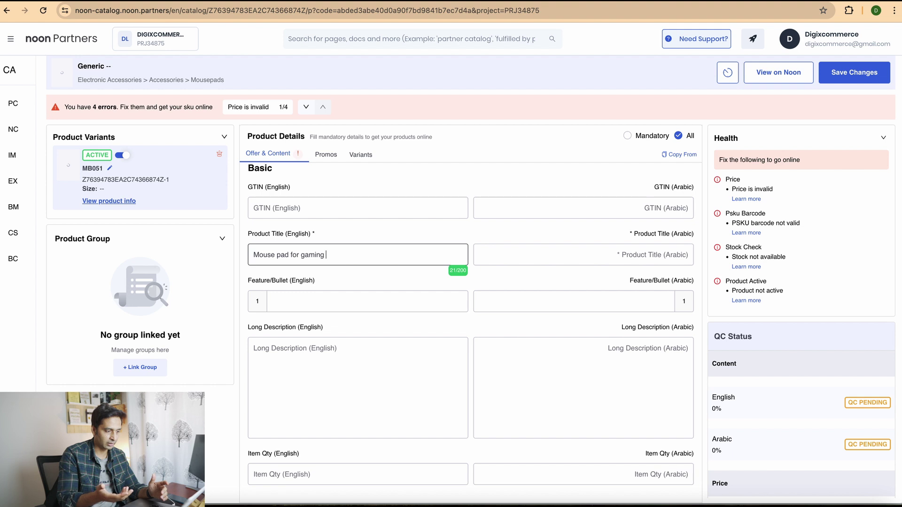
scroll(359, 344, "down", 1)
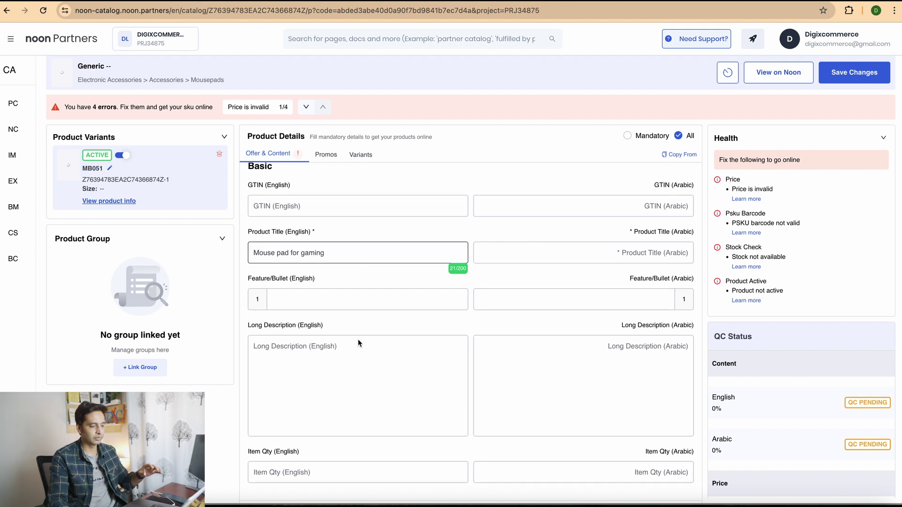
Switch to the noon.com store and examine the black Golivn mouse pad listing for sample product text
left_click(365, 373)
left_click(317, 290)
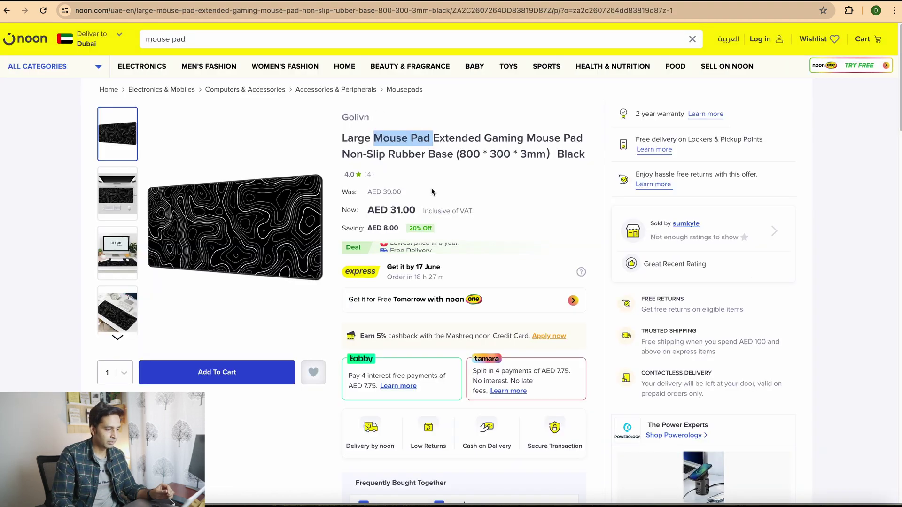
scroll(419, 164, "down", 7)
scroll(444, 214, "down", 15)
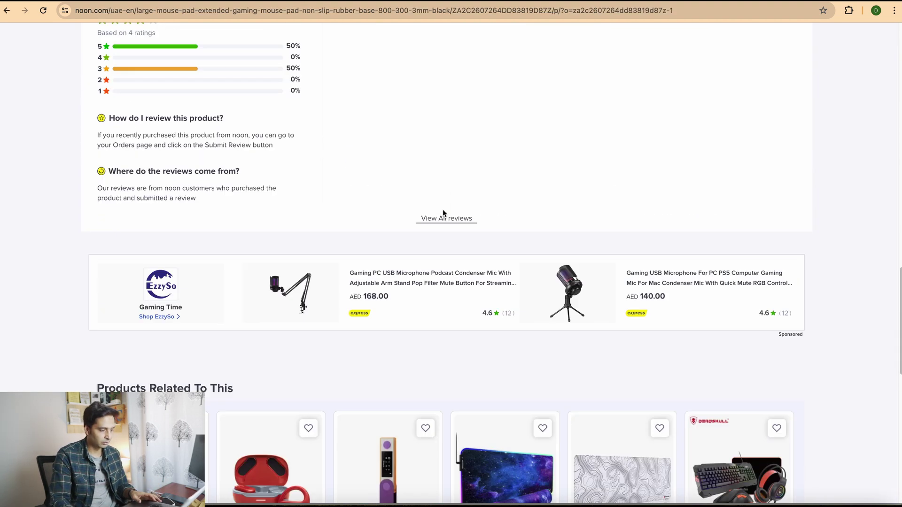
scroll(443, 214, "up", 20)
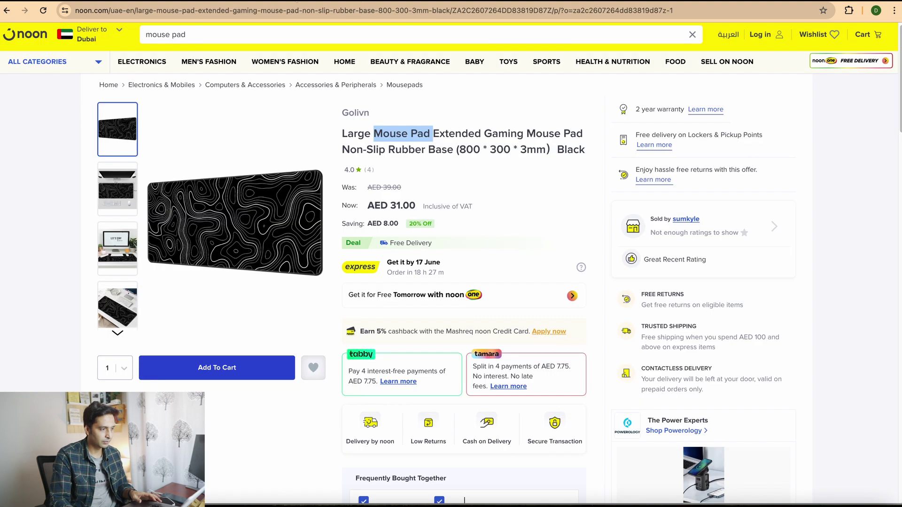
Open the Golivn "Blue Shards" large gaming mouse pad listing from the brand's results and copy its full title
left_click(7, 10)
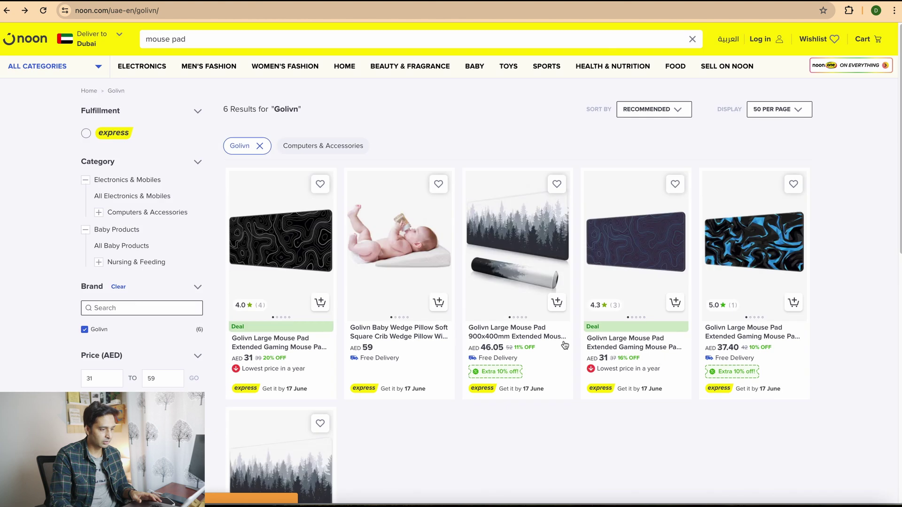
left_click(735, 249)
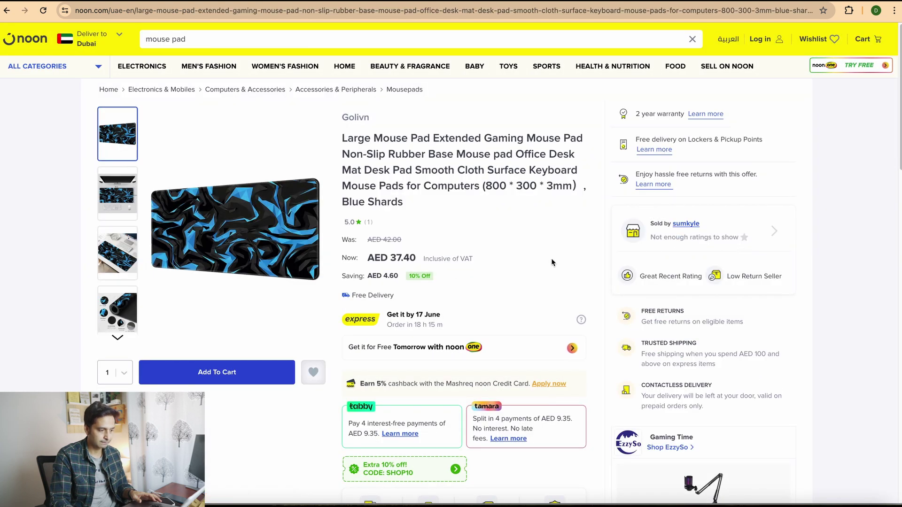
mouse_move(407, 203)
left_mouse_down()
mouse_move(331, 134)
mouse_move(416, 215)
left_mouse_up()
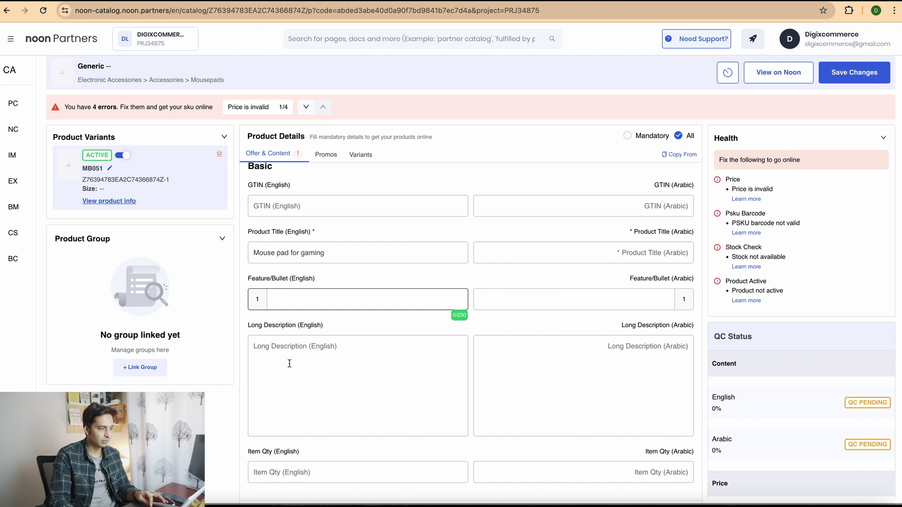
Return to the Noon Partners catalog and replace the English product title with the copied "Large Mouse Pad Extended Gaming Mouse Pad" Blue Shards title
scroll(291, 282, "up", 4)
scroll(290, 283, "down", 5)
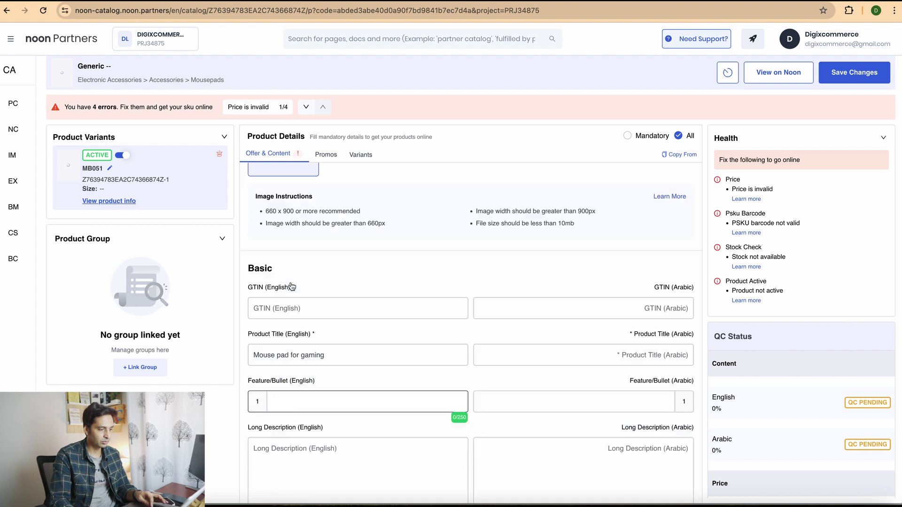
scroll(291, 283, "up", 5)
scroll(331, 383, "down", 10)
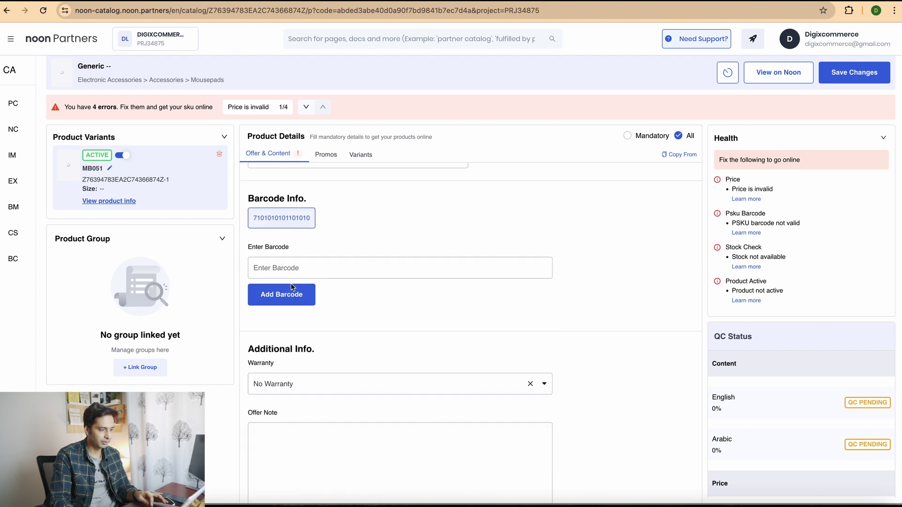
scroll(330, 379, "up", 5)
scroll(323, 251, "up", 2)
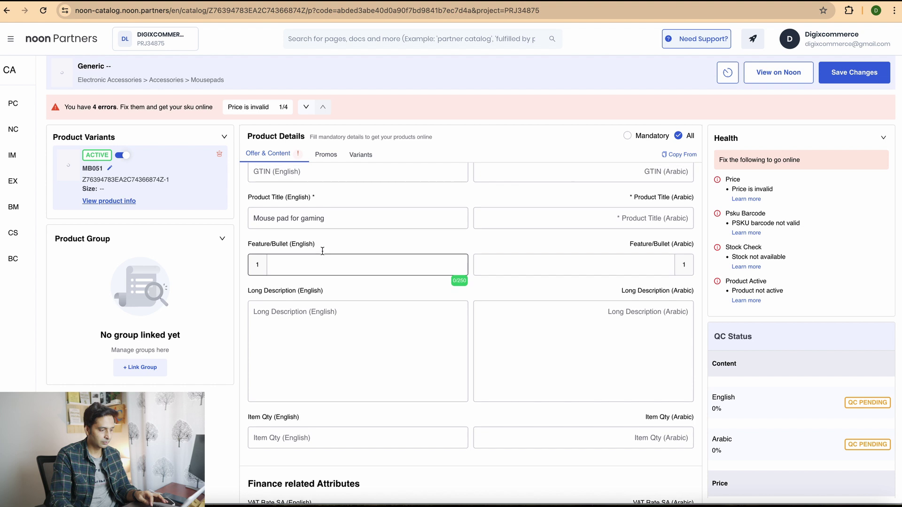
left_click(331, 295)
key("ctrl+a")
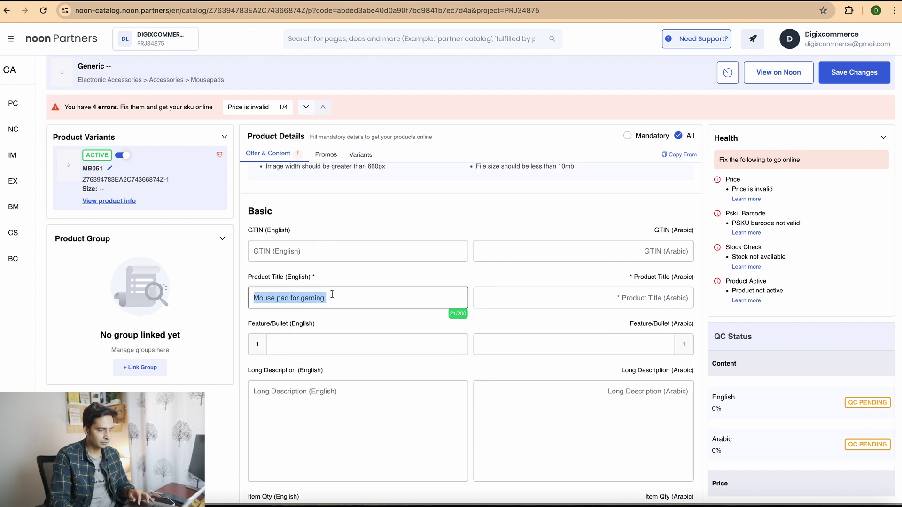
key("ctrl+v")
Fill five English feature bullets with the copied Large Mouse Pad title, adding a new bullet line for each
left_click(342, 431)
scroll(342, 431, "down", 2)
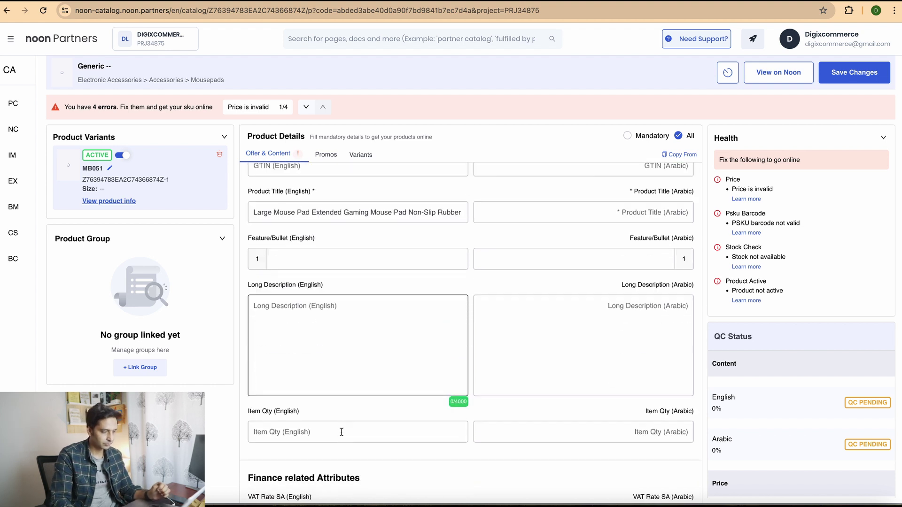
left_click(327, 254)
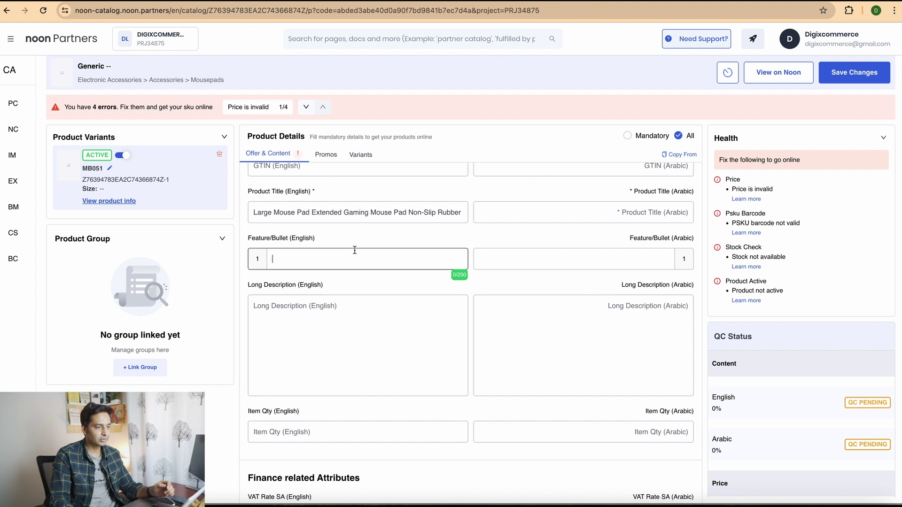
key("ctrl+v")
left_click(277, 280)
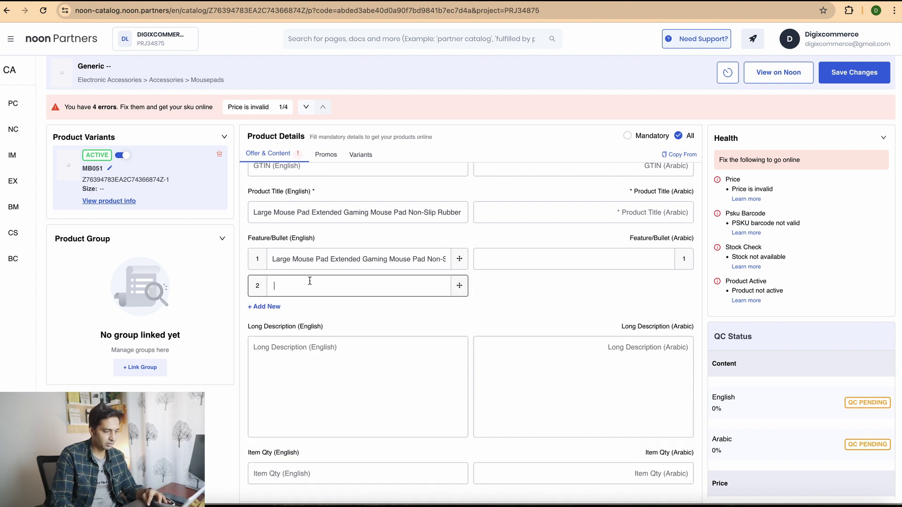
key("ctrl+v")
left_click(267, 306)
key("ctrl+v")
left_click(266, 334)
key("ctrl+v")
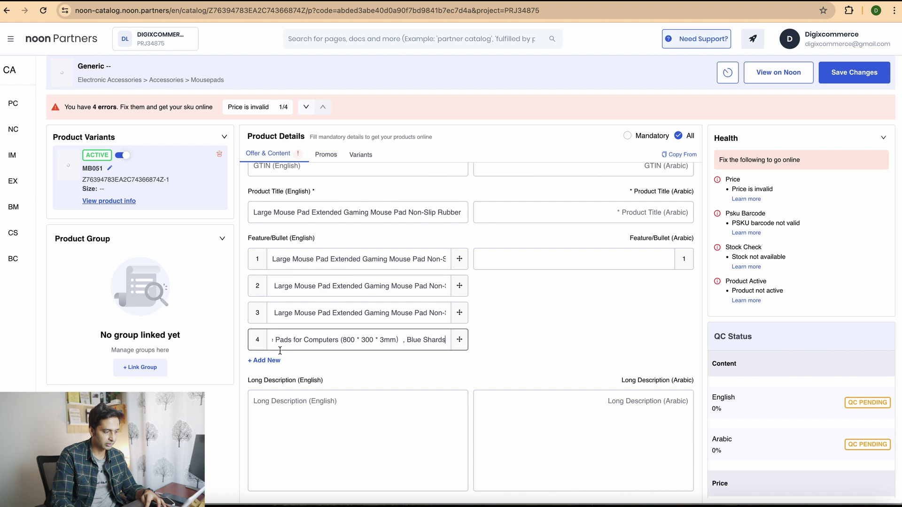
left_click(270, 360)
key("ctrl+v")
Enter the copied Large Mouse Pad Blue Shards title as the English long description
scroll(292, 360, "down", 3)
left_click(308, 318)
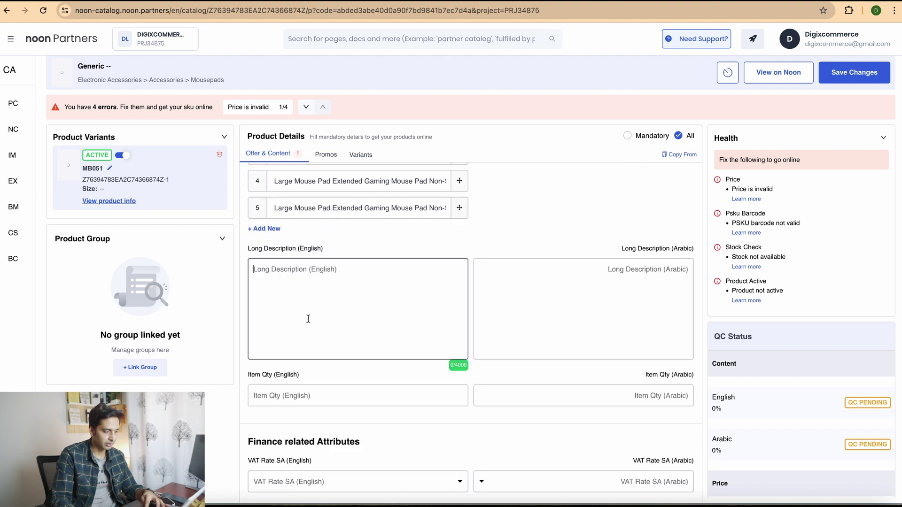
type("Large Mouse Pad Extended Gaming Mouse Pad Non-Slip Rubber Base Mouse pad Office Desk Mat Desk Pad Smooth Cloth Surface Keyboard Mouse Pads for Computers (800 * 300 * 3mm）, Blue Shards")
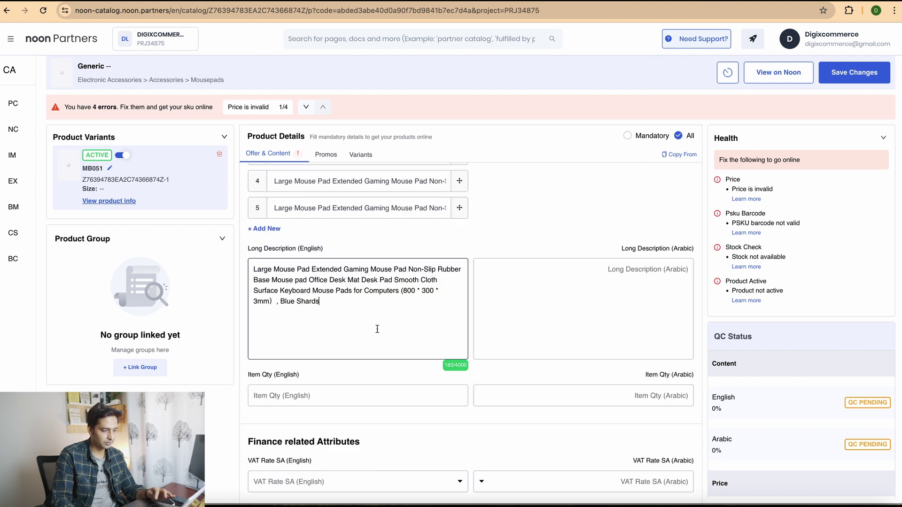
Set the English item quantity of the product to 1
scroll(378, 329, "down", 3)
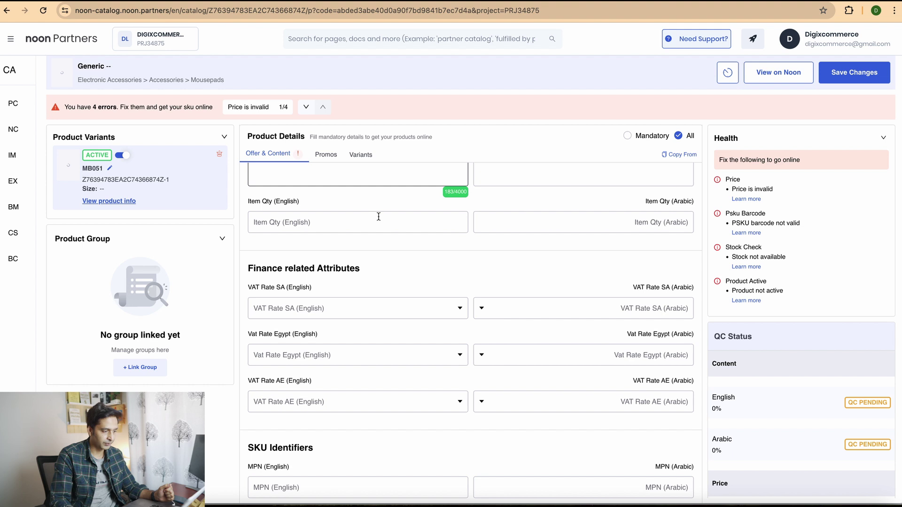
left_click(413, 221)
type("1")
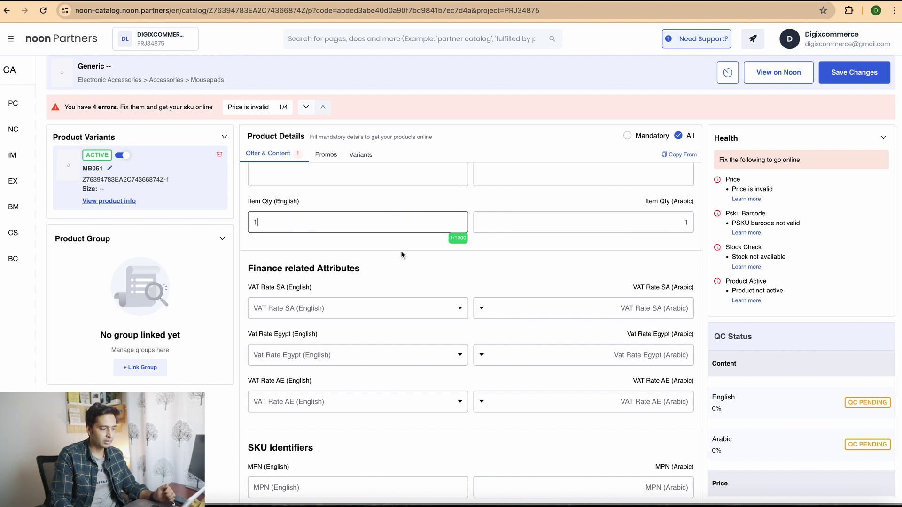
left_click(402, 250)
Set the country of origin in the Product Detail section to China
scroll(402, 250, "down", 1)
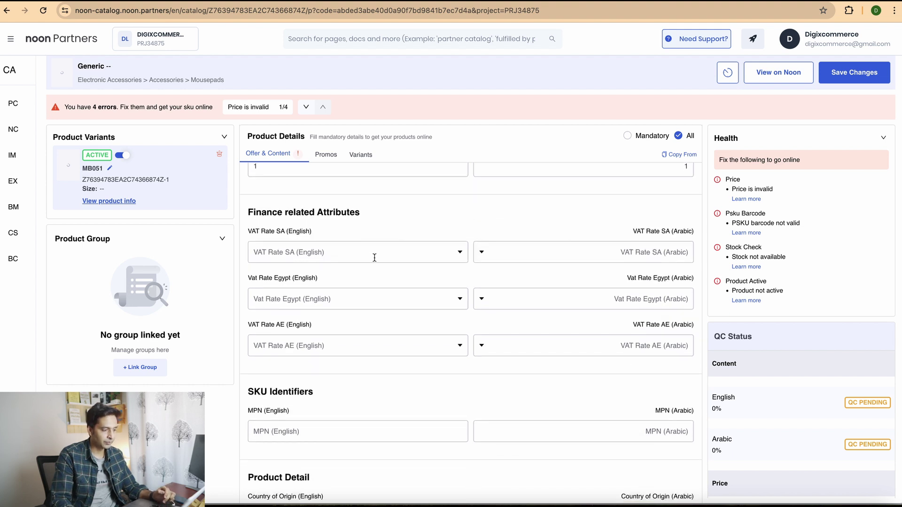
scroll(375, 258, "down", 4)
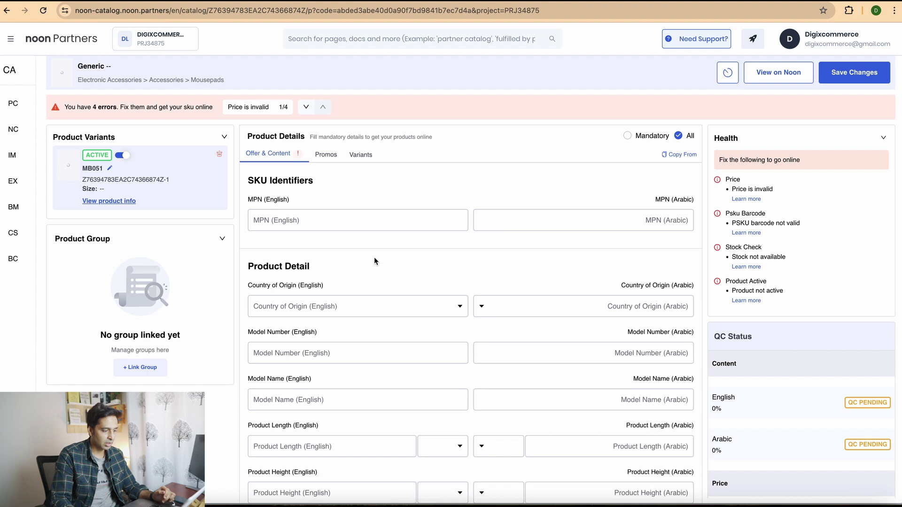
scroll(375, 261, "down", 1)
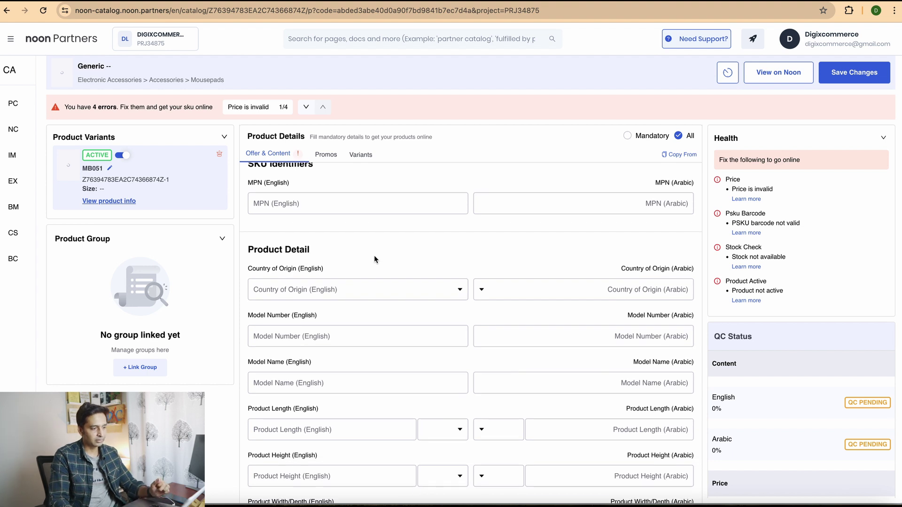
scroll(374, 255, "down", 3)
left_click(346, 226)
type("china")
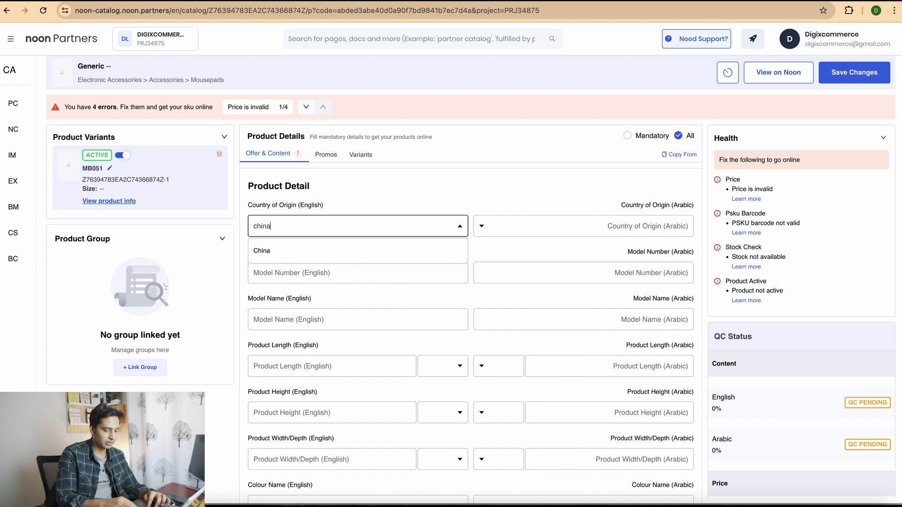
left_click(338, 258)
Enter 101 as the English model number and MP 01 as the English model name
left_click(339, 273)
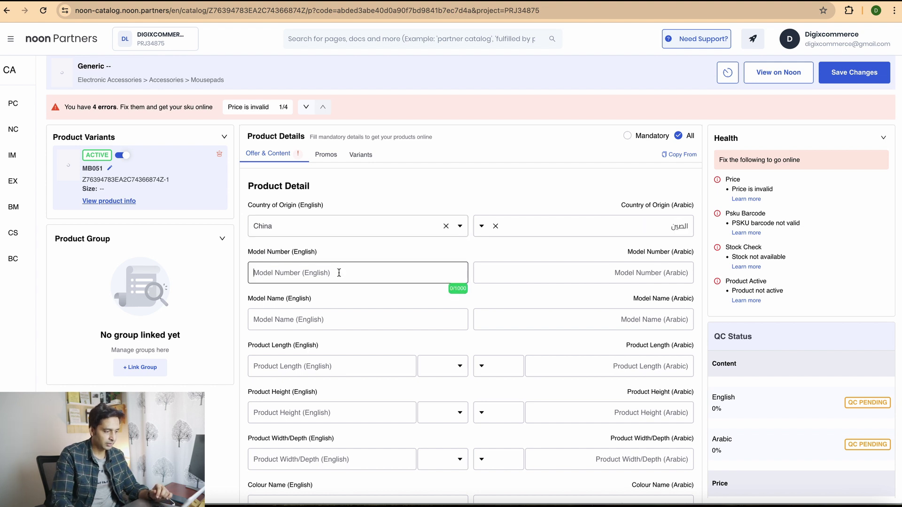
type("101")
scroll(338, 273, "down", 3)
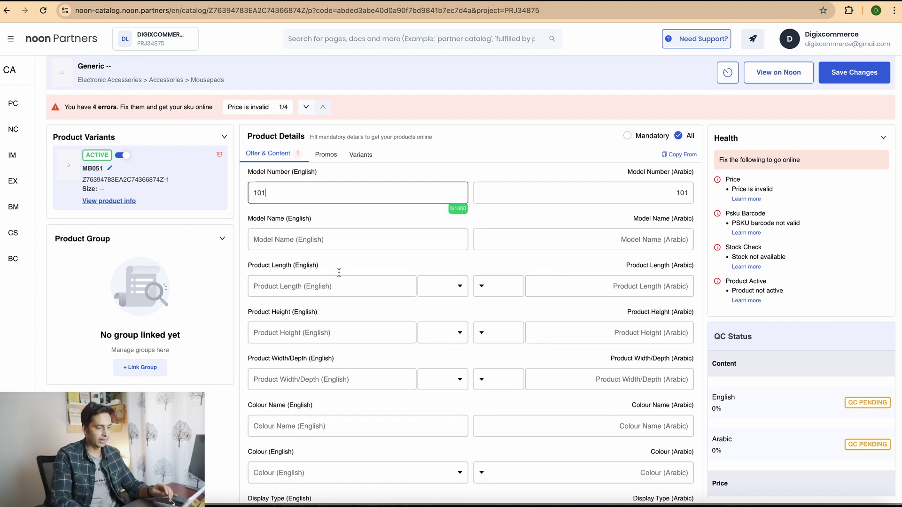
left_click(348, 240)
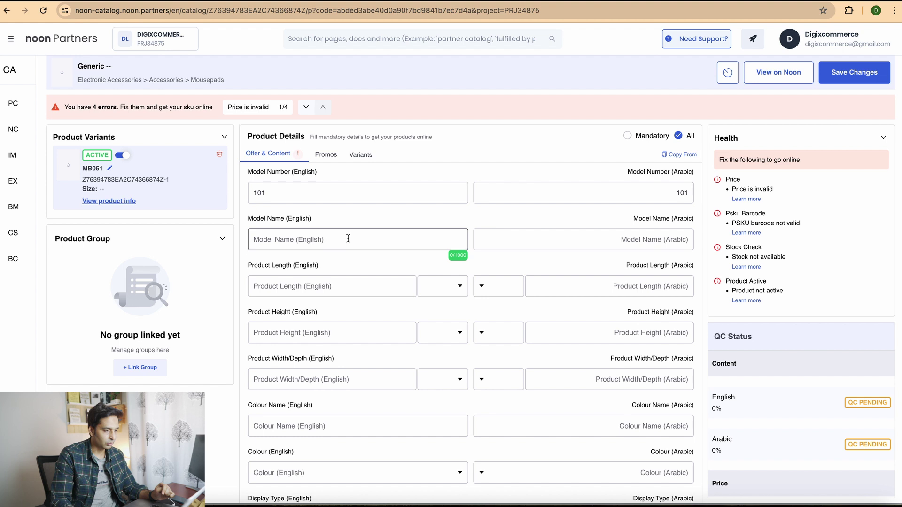
type("MP 01")
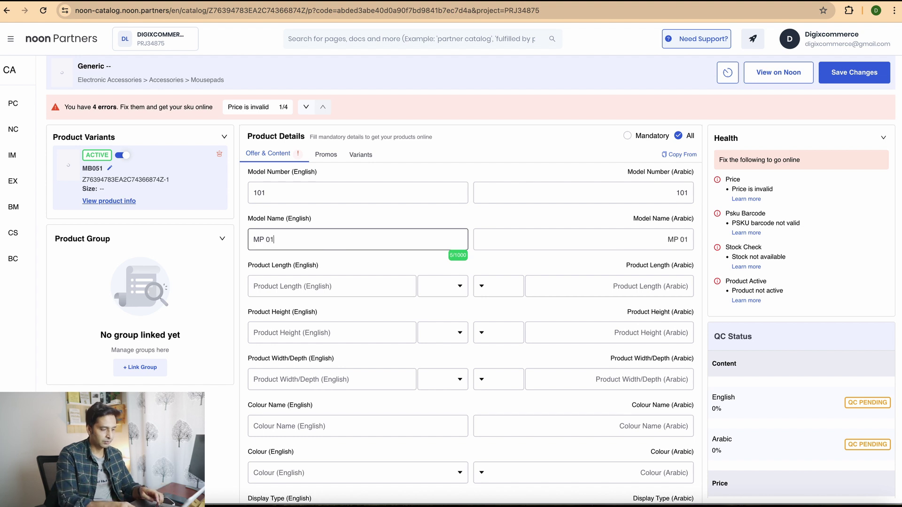
Set the product length to 20 cm and the product height to 15 cm
scroll(349, 239, "down", 1)
left_click(381, 272)
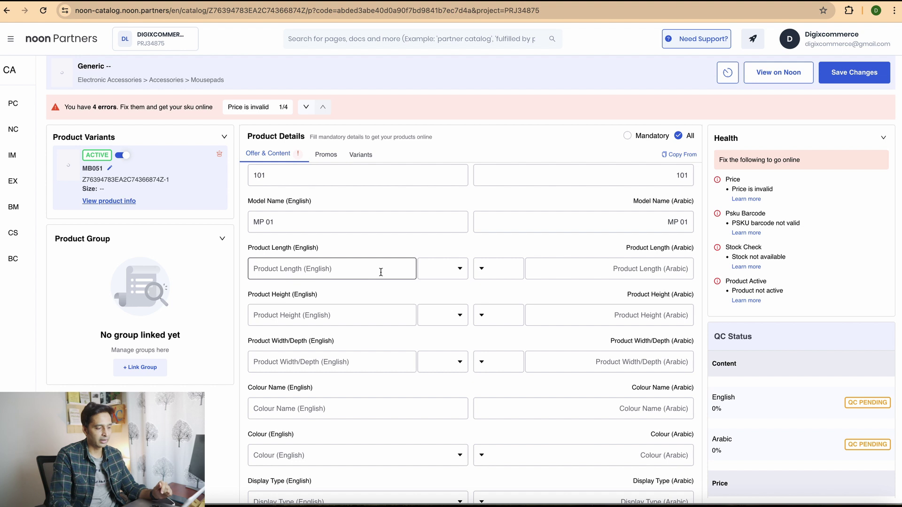
type("20")
left_click(446, 273)
left_click(428, 318)
left_click(381, 324)
type("15")
left_click(447, 321)
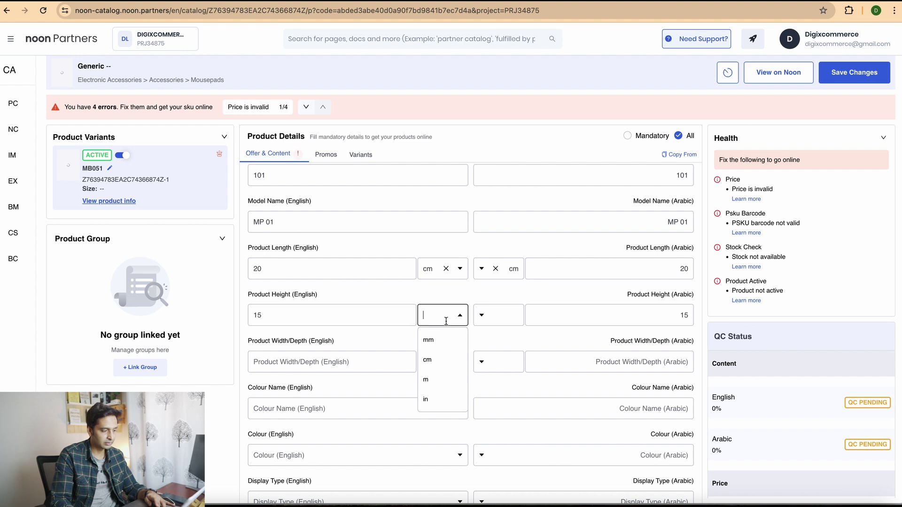
left_click(428, 360)
Set the product width/depth to 10 cm
left_click(358, 362)
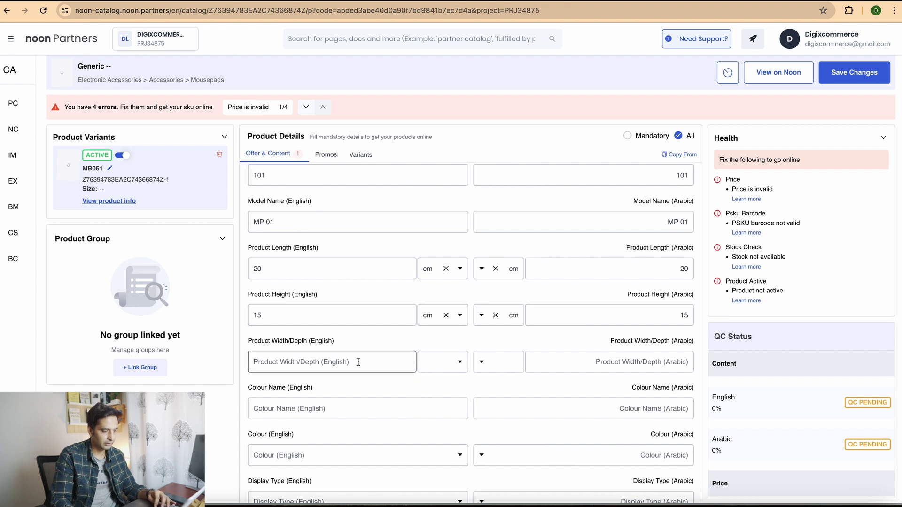
type("00")
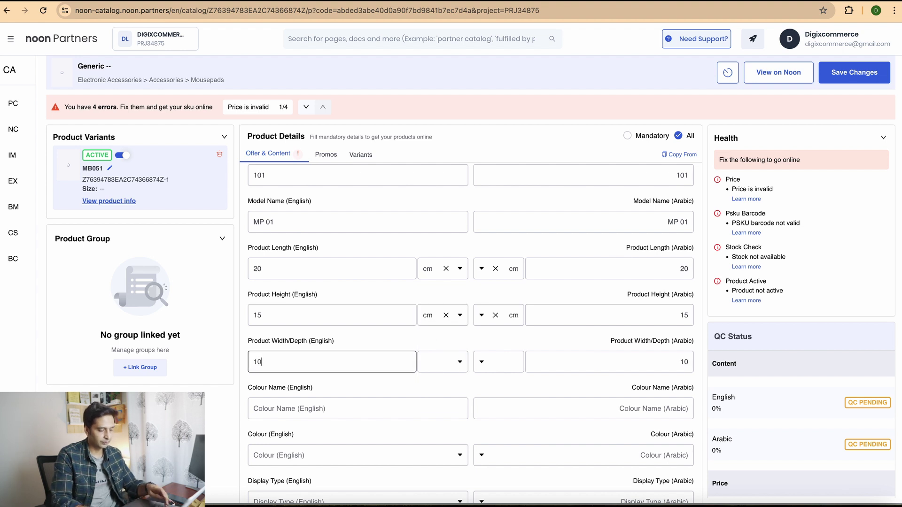
left_click(452, 363)
left_click(450, 407)
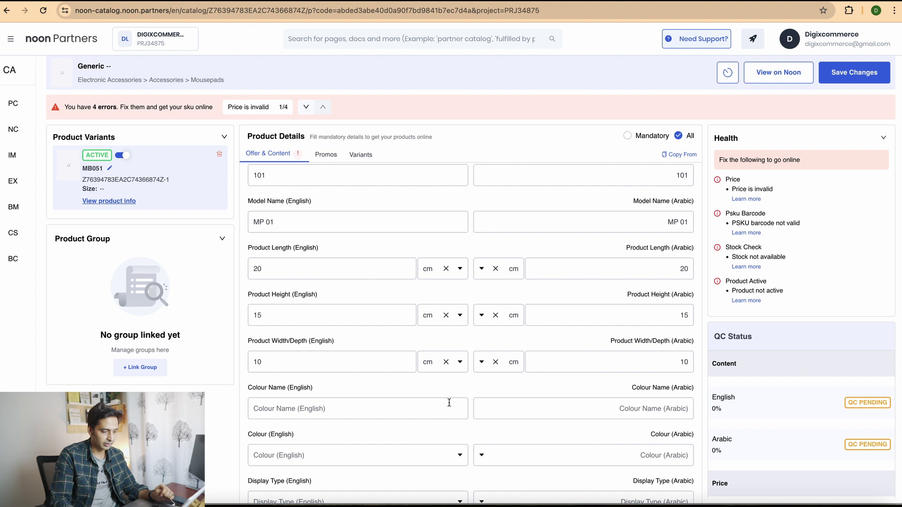
Enter black as the English colour name in the Product Detail section
scroll(449, 403, "down", 1)
left_click(391, 348)
type("black")
scroll(391, 348, "down", 1)
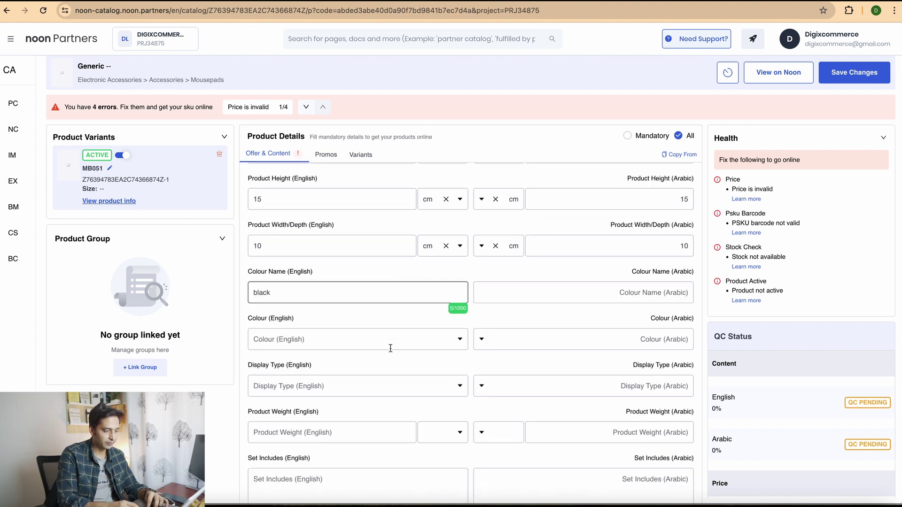
Set the shipping length to 22 cm and the shipping height to 19 cm in the Shipping section
scroll(391, 348, "down", 4)
scroll(386, 330, "down", 2)
scroll(386, 329, "down", 7)
scroll(387, 330, "down", 5)
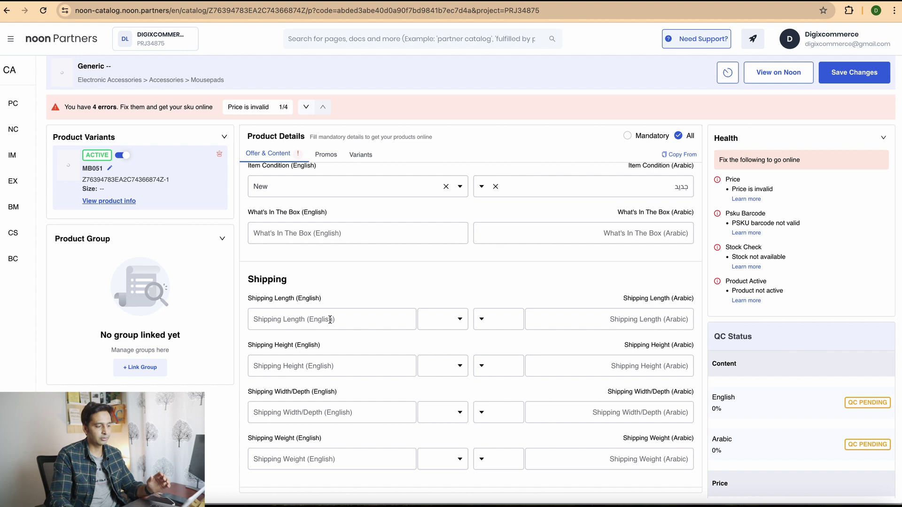
left_click(330, 319)
type("22")
left_click(440, 319)
left_click(437, 366)
left_click(363, 369)
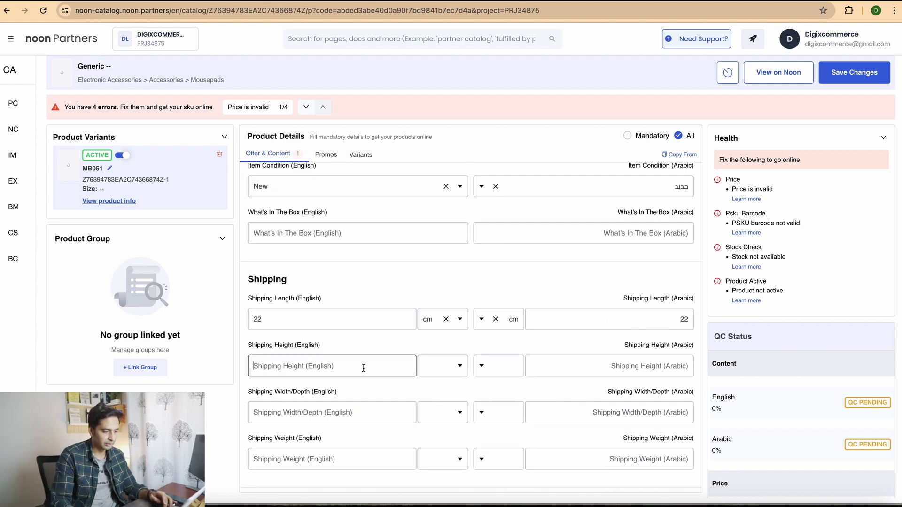
type("19")
left_click(440, 366)
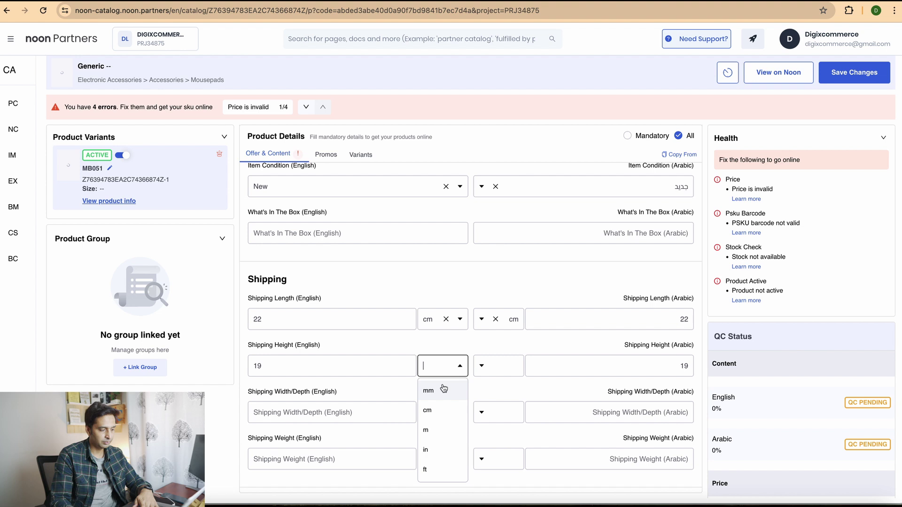
left_click(439, 410)
Set the shipping width/depth to 12 cm and the shipping weight to 0.8 g
left_click(337, 414)
type("12")
left_click(441, 413)
left_click(434, 455)
left_click(359, 460)
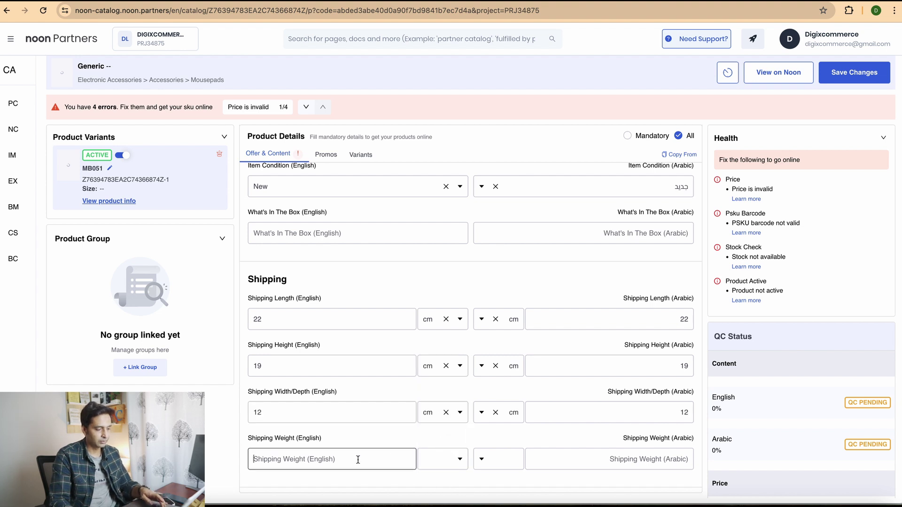
type("0.8")
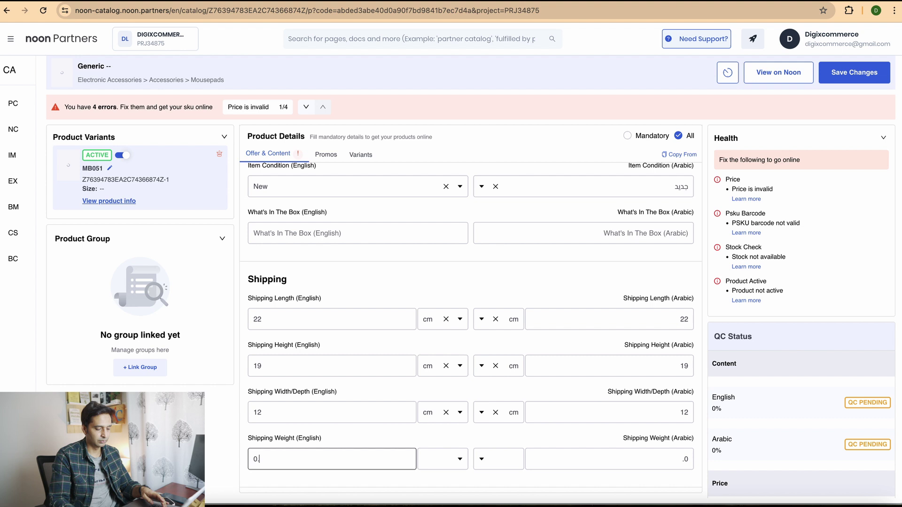
left_click(428, 461)
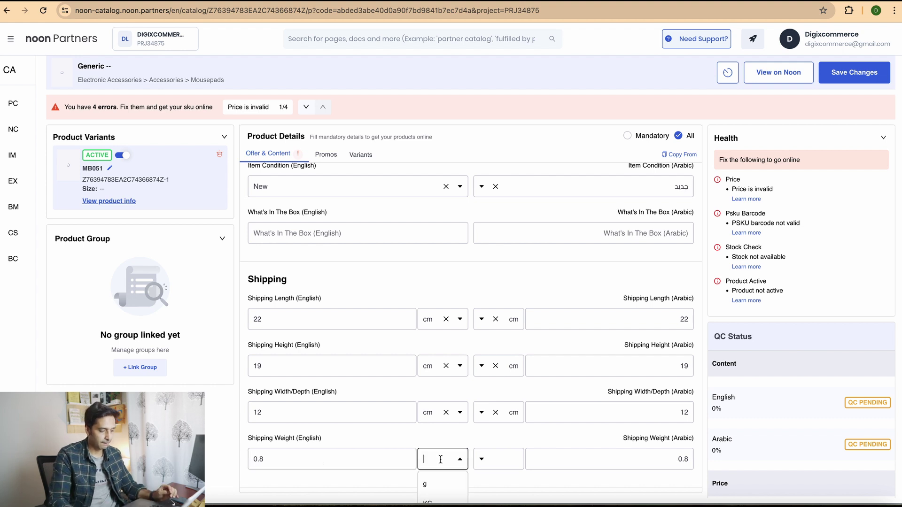
left_click(425, 487)
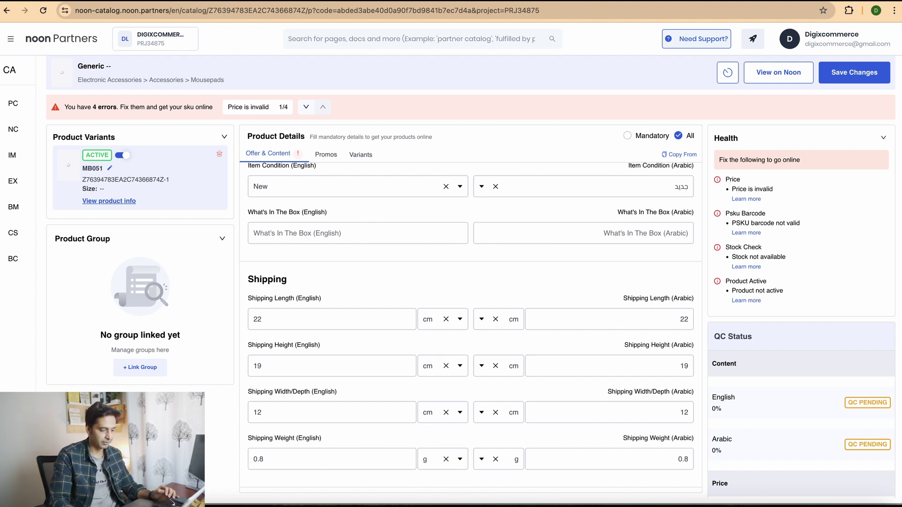
Set the product weight in the Product Detail section to 0.6 g
scroll(376, 357, "up", 15)
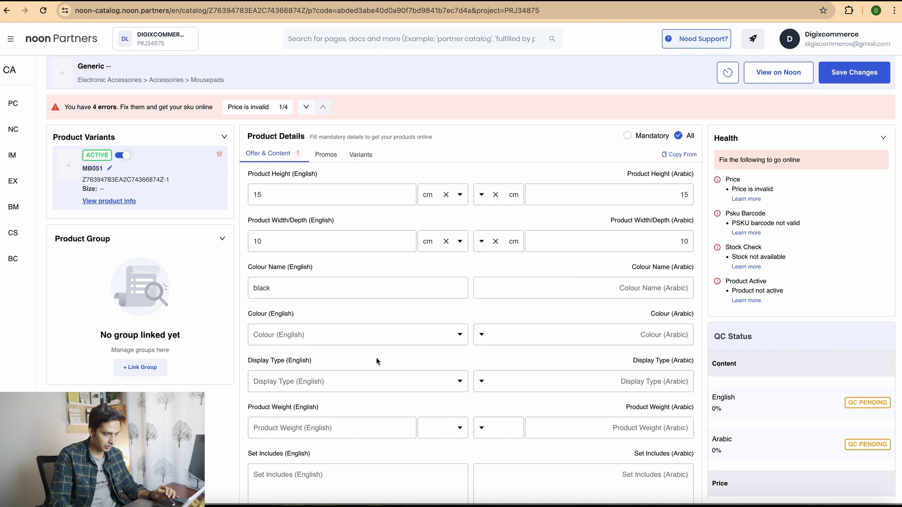
scroll(376, 357, "up", 6)
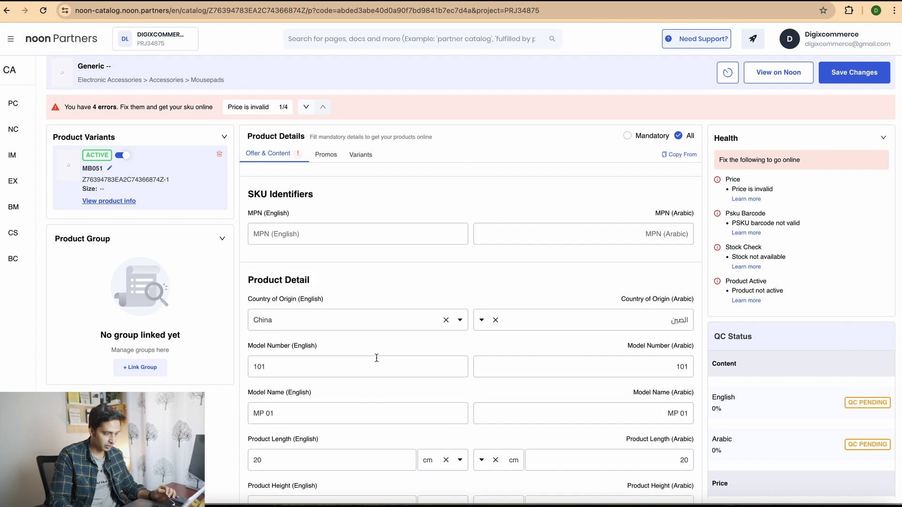
scroll(376, 358, "down", 8)
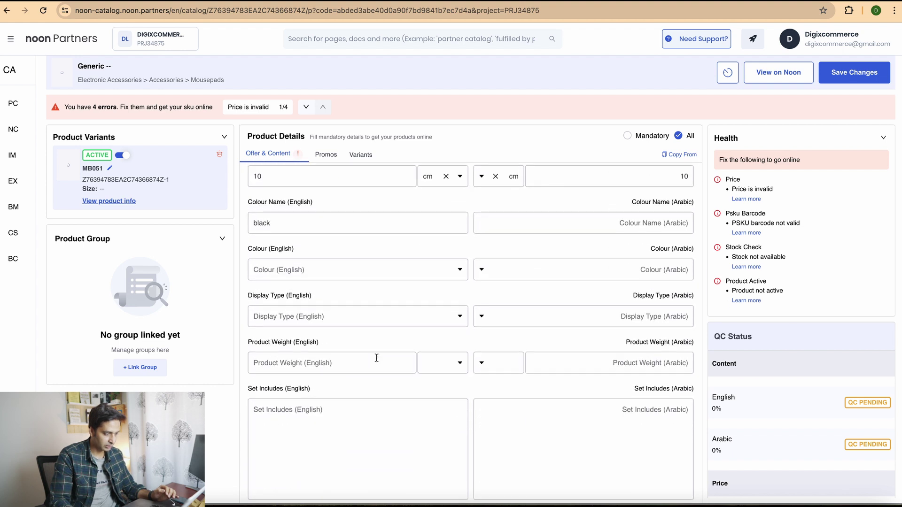
left_click(372, 359)
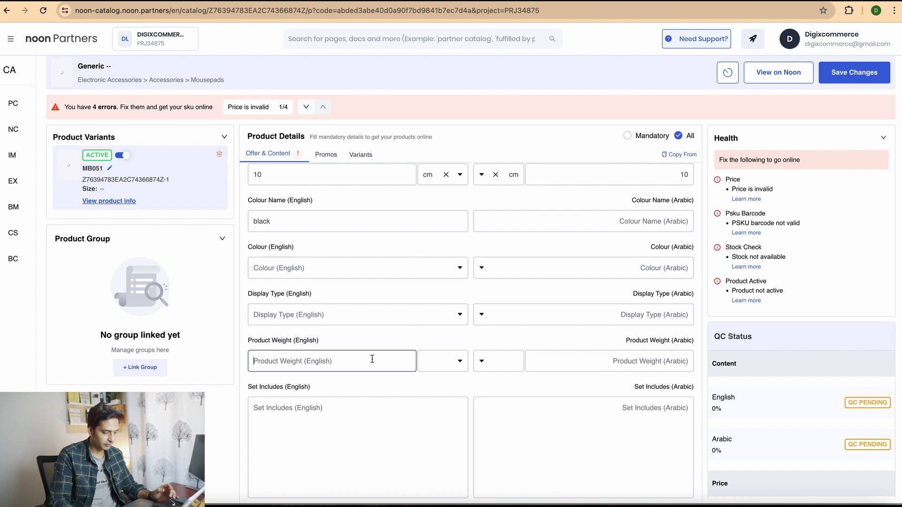
type("0.6")
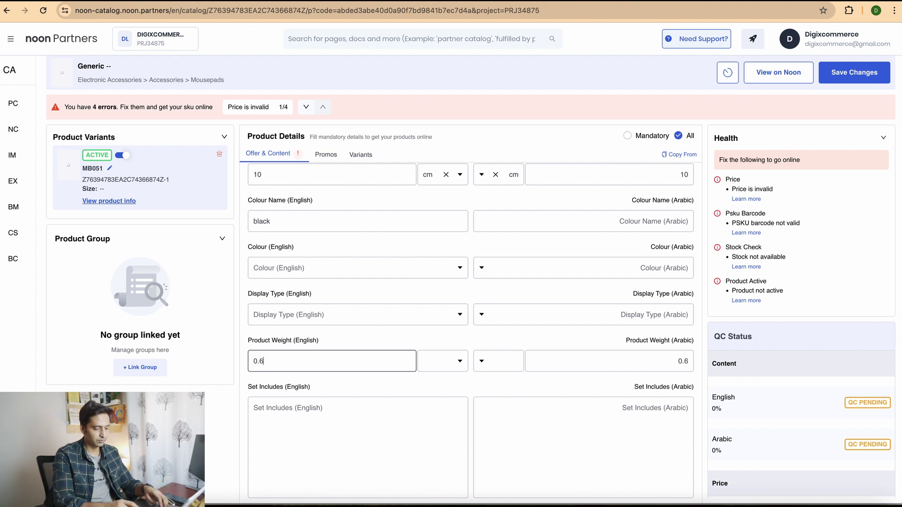
left_click(443, 361)
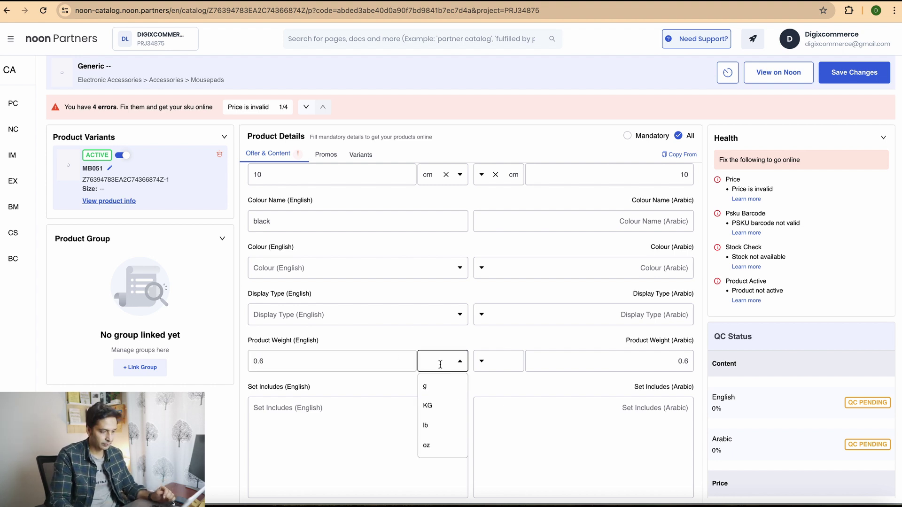
left_click(436, 385)
Review the filled-in product form, then save the changes and close the save message
scroll(221, 422, "down", 15)
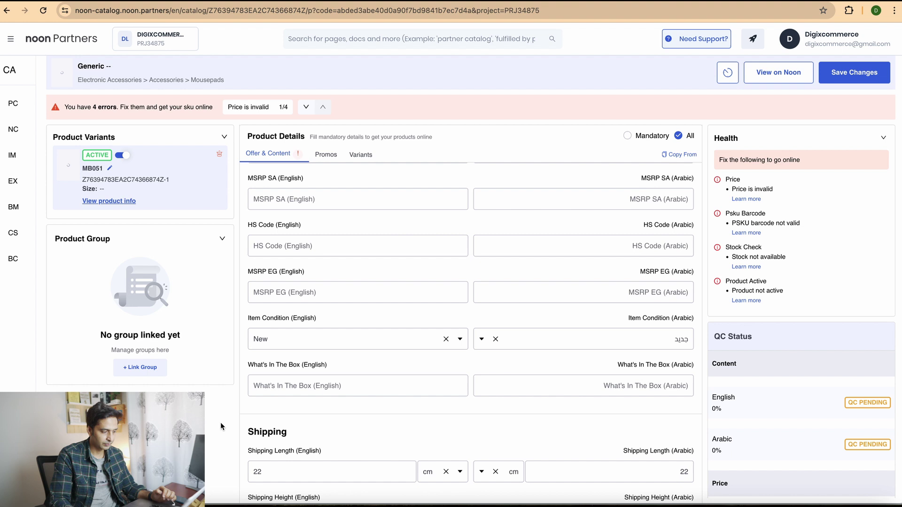
scroll(757, 399, "down", 5)
scroll(657, 382, "up", 15)
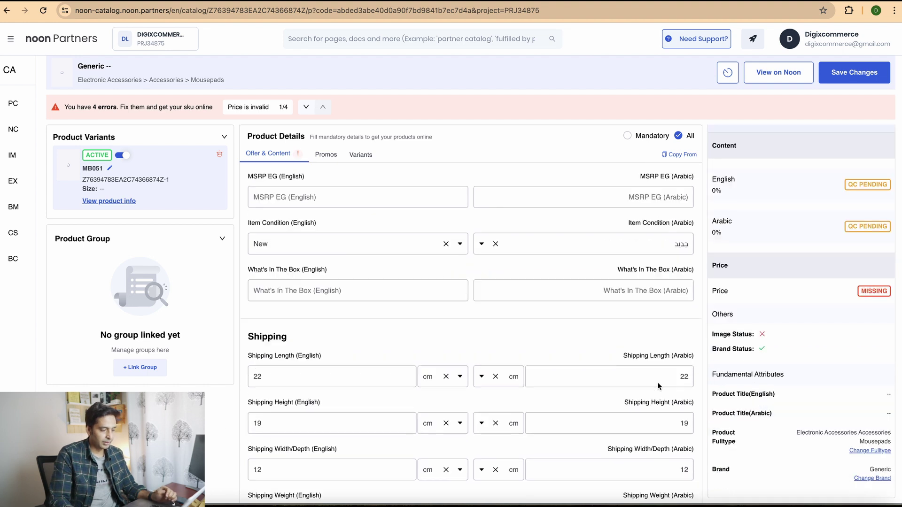
scroll(657, 382, "up", 10)
scroll(656, 382, "down", 7)
scroll(656, 382, "down", 10)
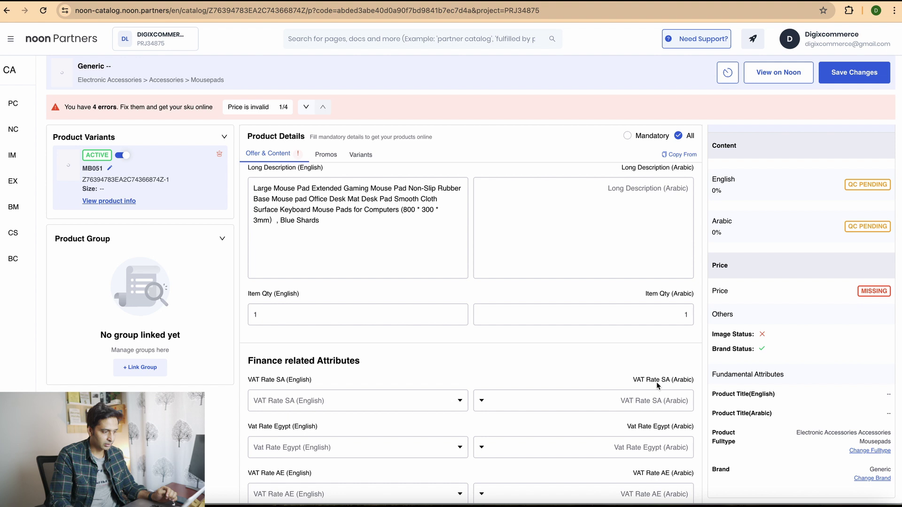
left_click(851, 81)
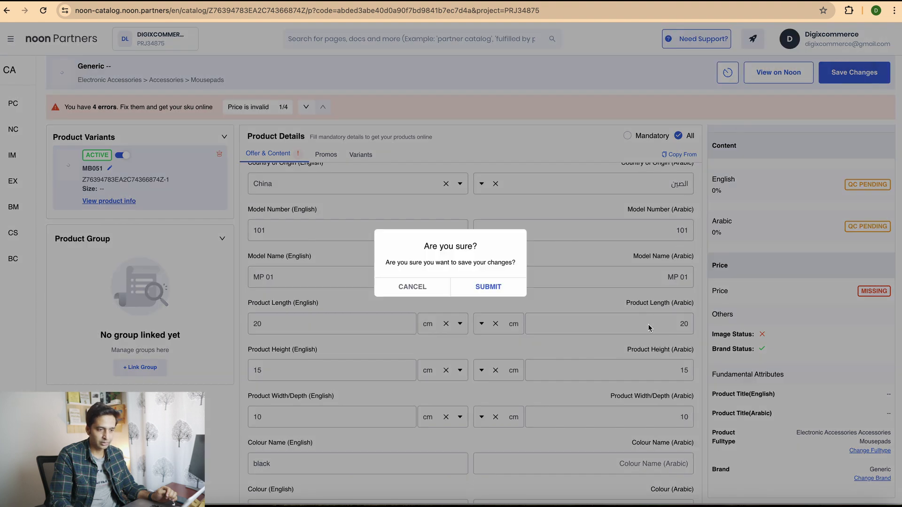
left_click(492, 291)
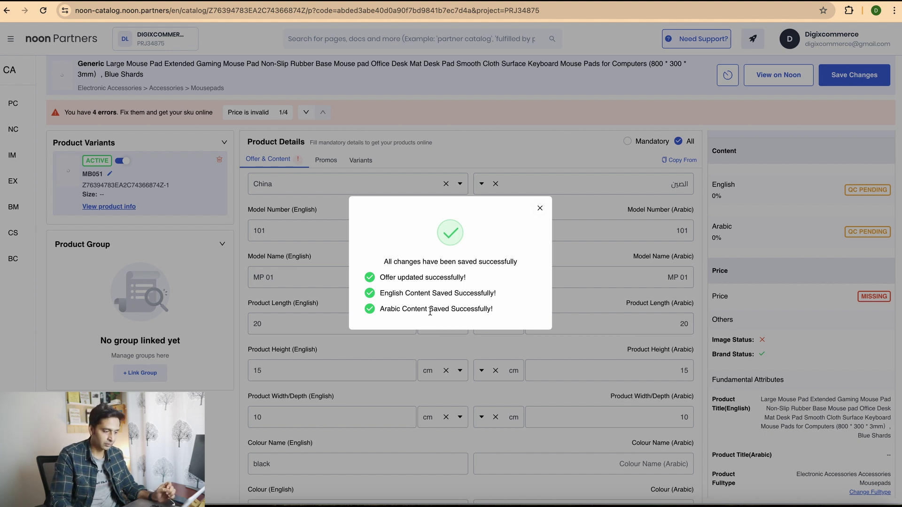
left_click(540, 208)
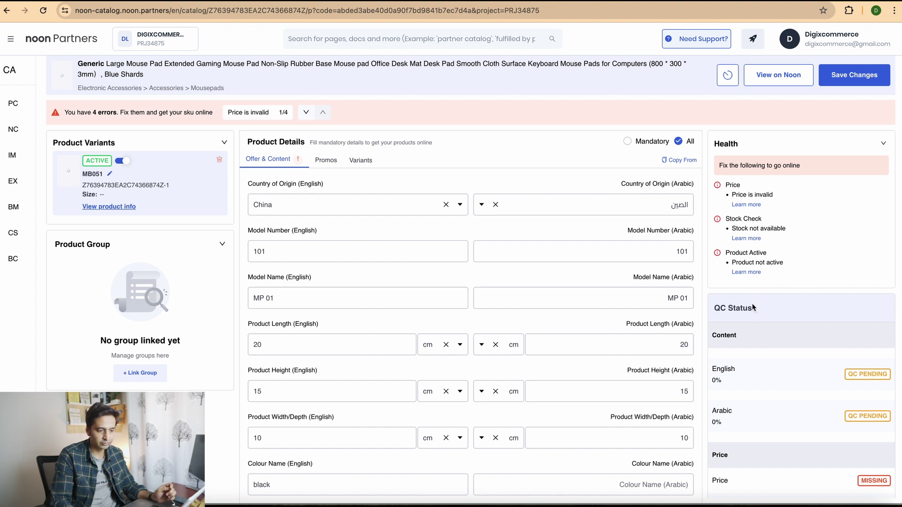
Examine the QC status and check the offer, title, finance and product detail sections for fields still left empty
scroll(782, 320, "down", 5)
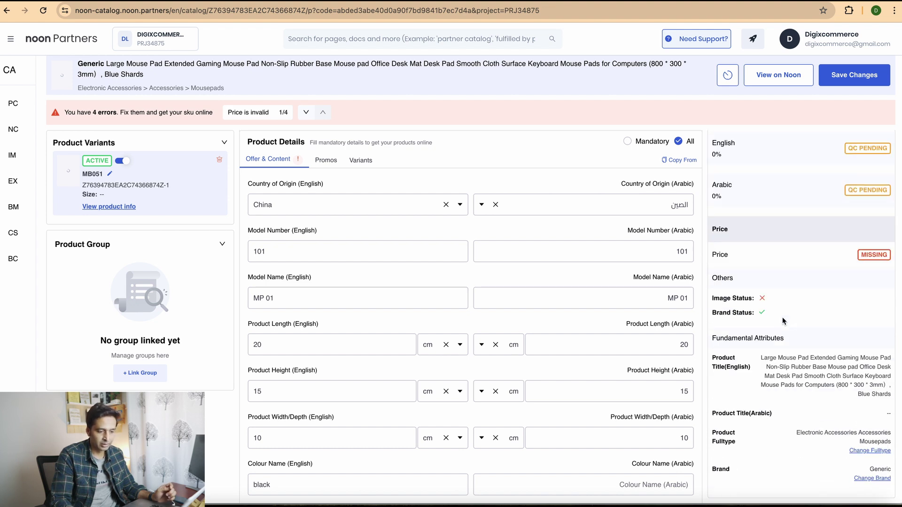
scroll(422, 362, "down", 15)
scroll(424, 366, "down", 20)
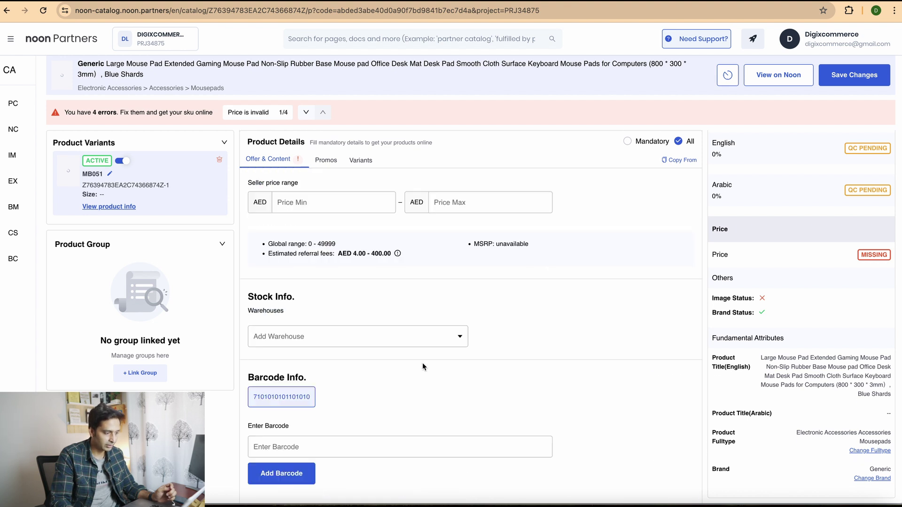
scroll(409, 282, "up", 20)
scroll(466, 259, "down", 3)
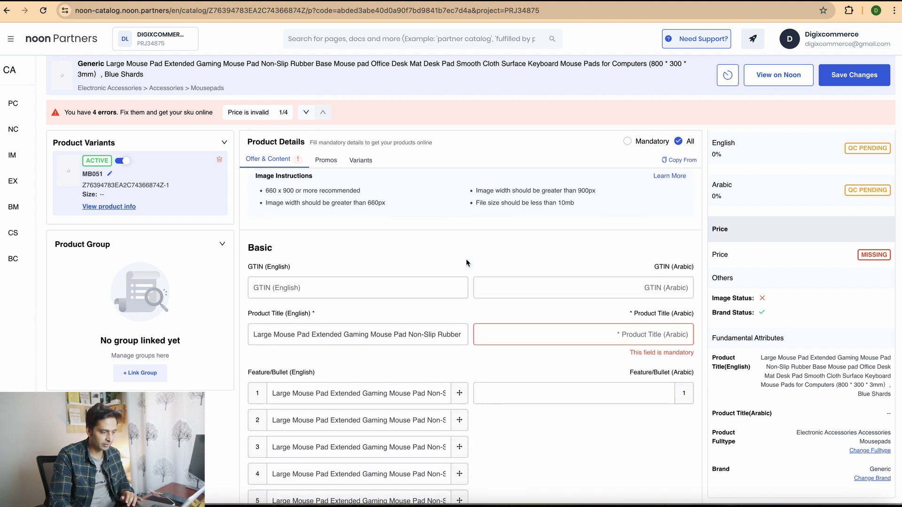
scroll(466, 263, "down", 5)
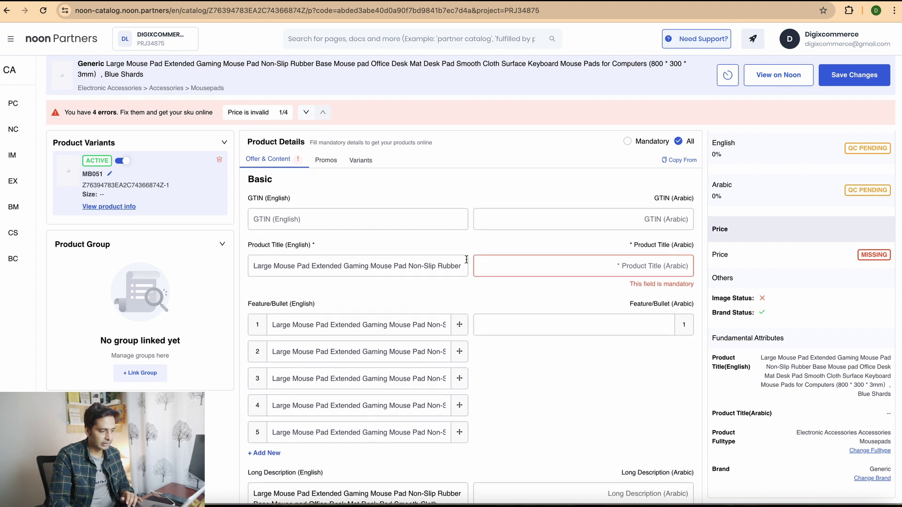
scroll(466, 259, "down", 5)
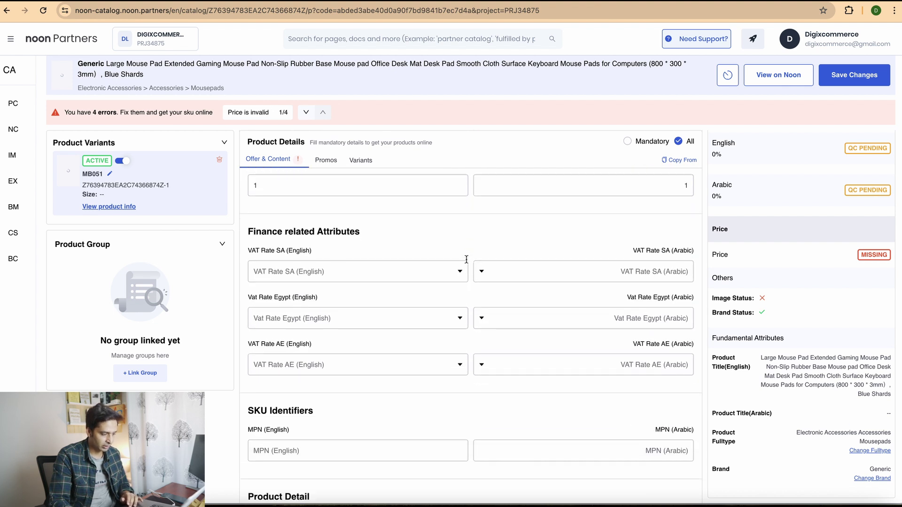
scroll(466, 258, "down", 5)
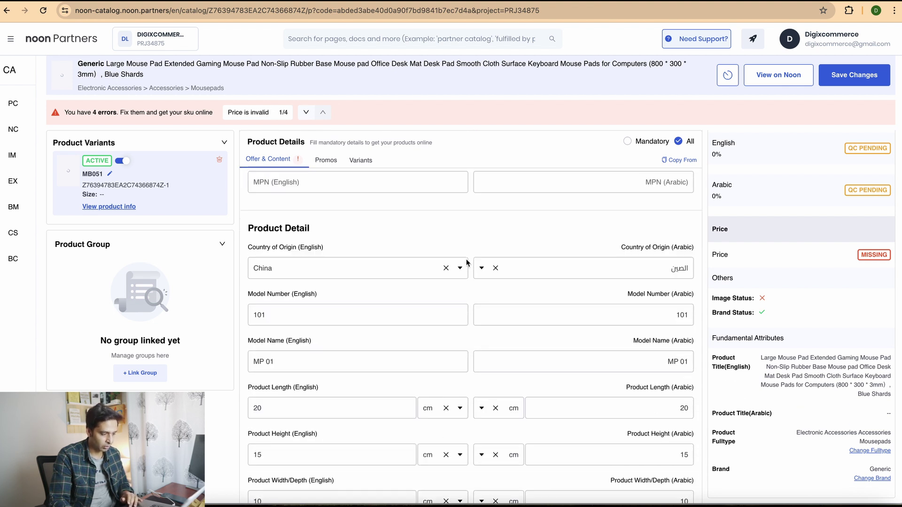
Enter 20 as both the English MSRP AE and the English MSRP SA
scroll(466, 259, "down", 3)
scroll(466, 259, "up", 6)
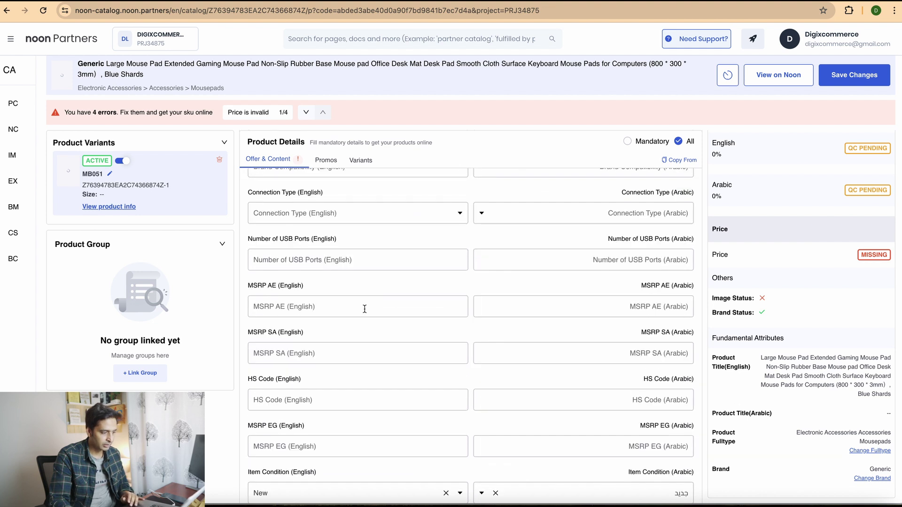
left_click(389, 304)
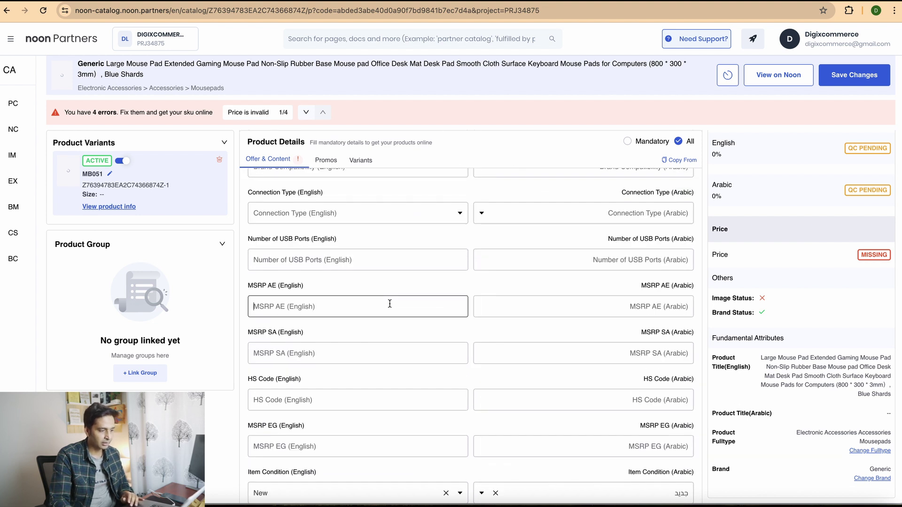
type("20")
left_click(375, 352)
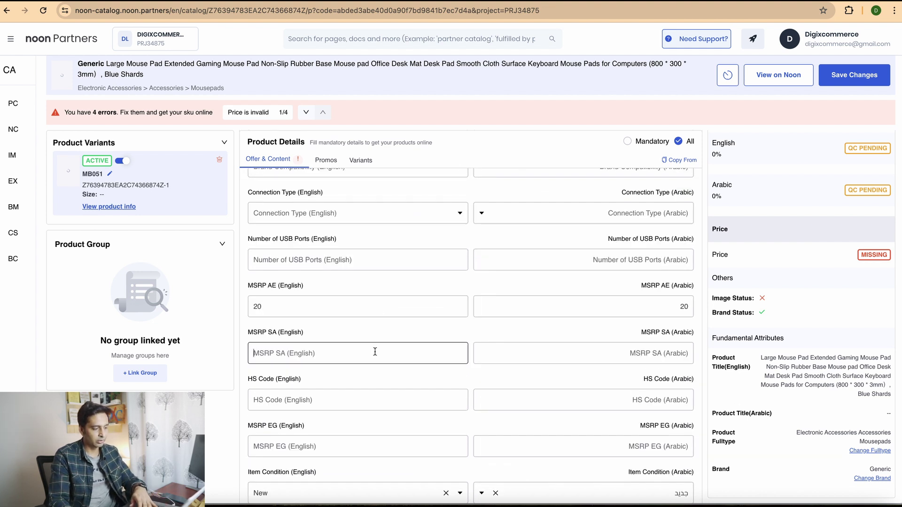
type("20")
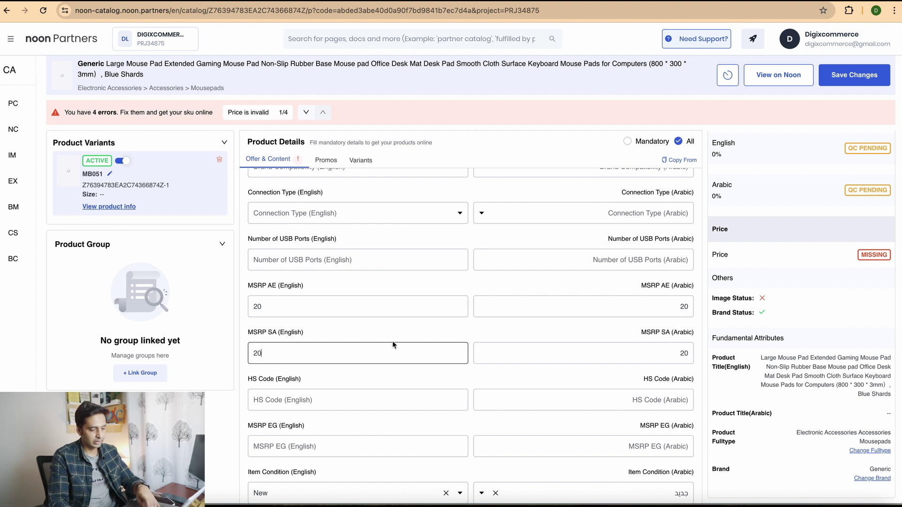
scroll(392, 341, "down", 2)
left_click(388, 329)
scroll(388, 329, "down", 5)
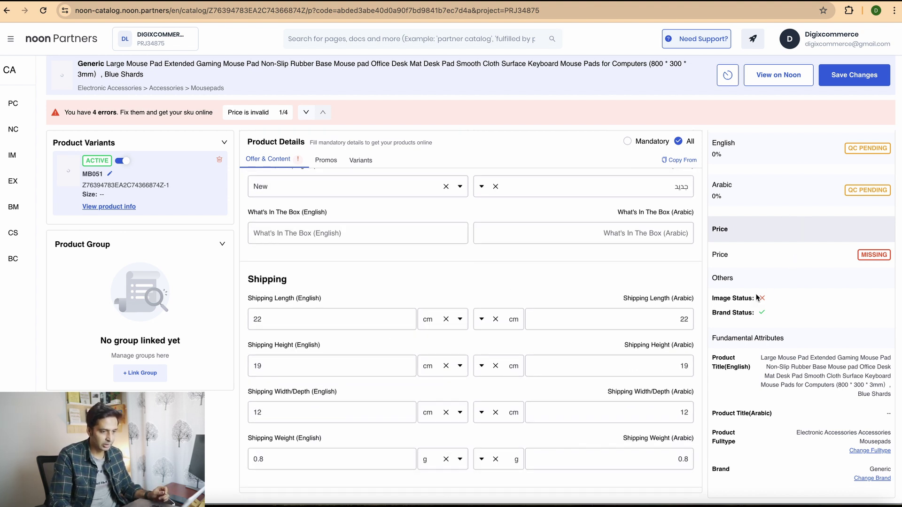
Save the product with its MSRP values and close the save message
left_click(844, 80)
left_click(474, 286)
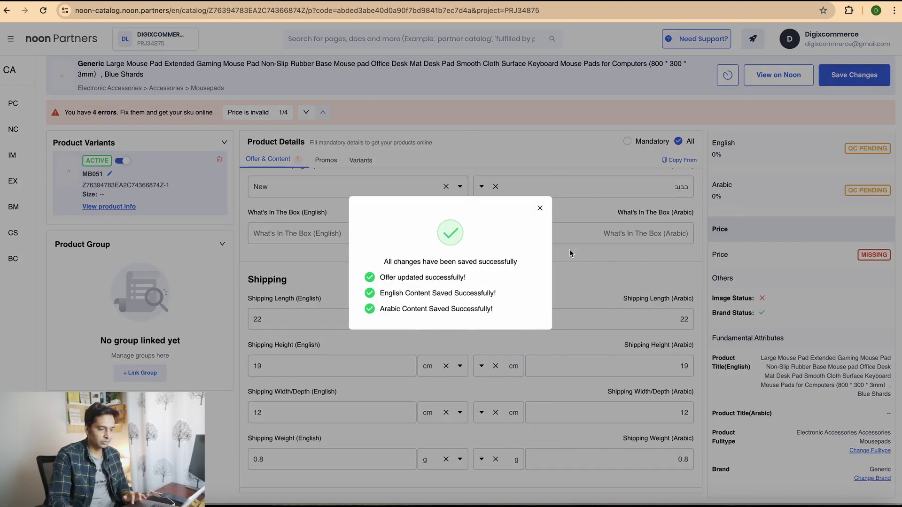
left_click(540, 208)
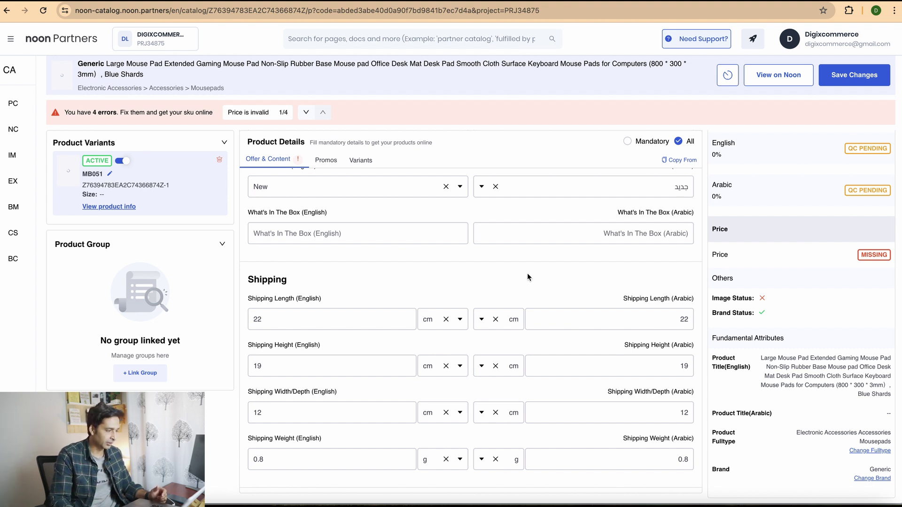
Leave the product page and open the Partner Catalog list of all SKUs
left_click(13, 129)
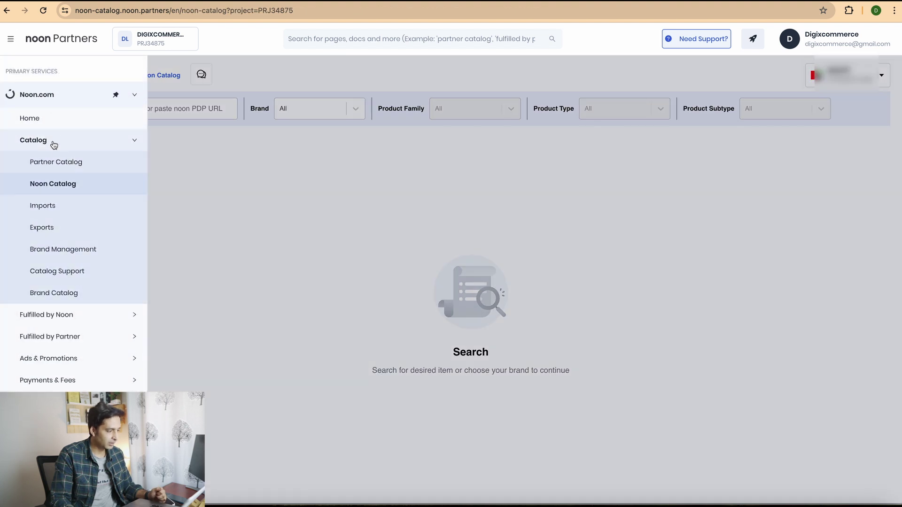
left_click(59, 162)
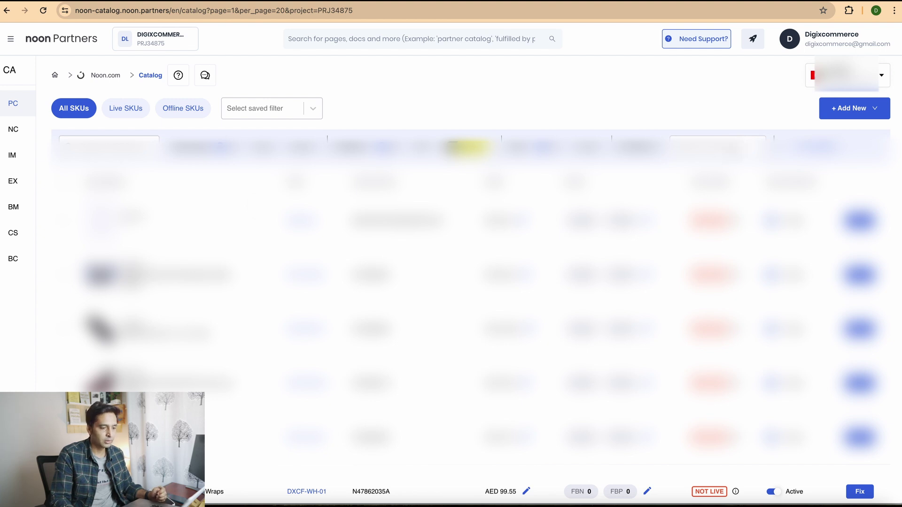
Open the form for creating a single product and view its category list
left_click(841, 113)
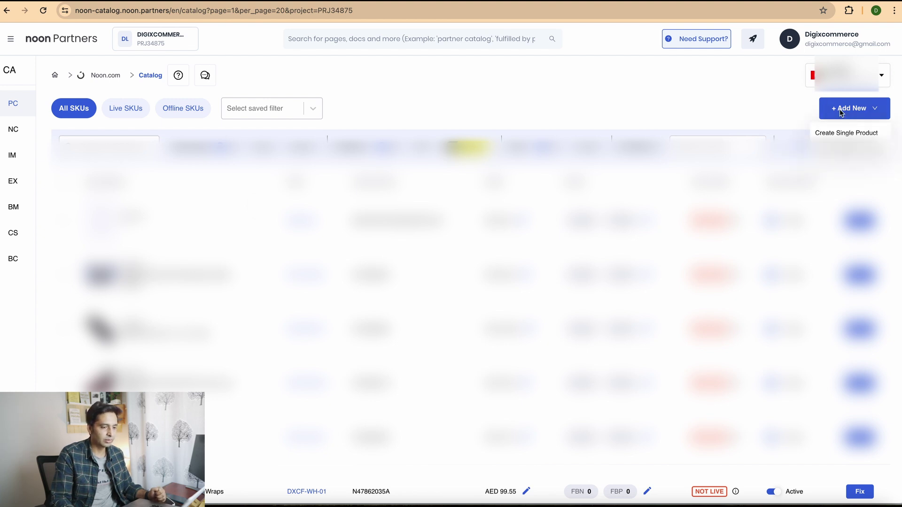
left_click(842, 131)
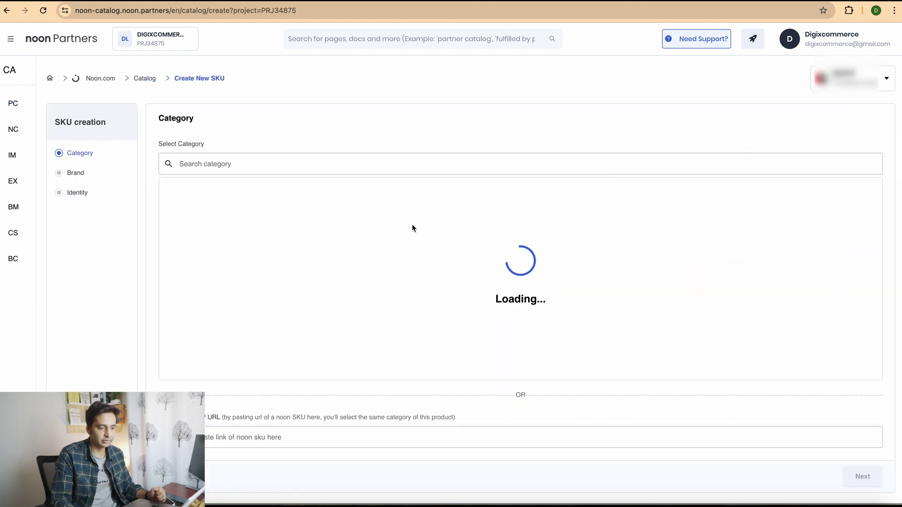
left_click(415, 171)
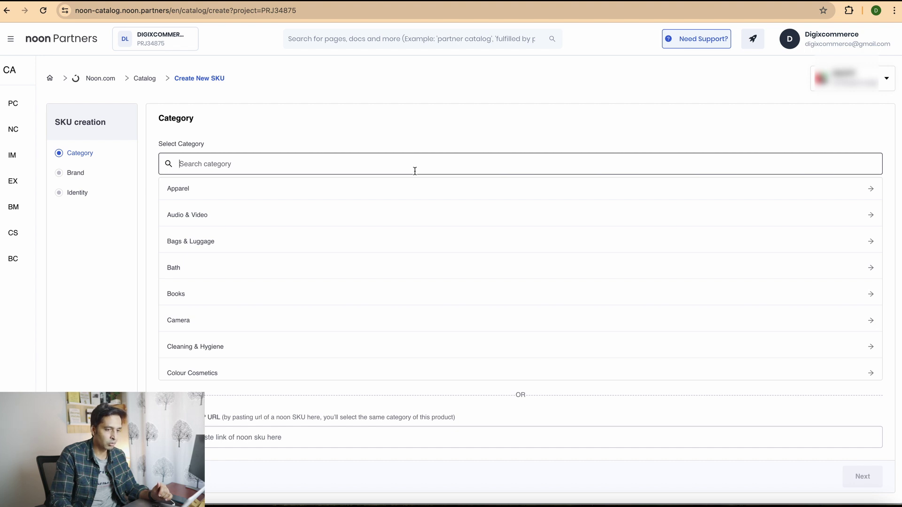
left_click(397, 133)
Open a brand approval request in Brand Management, enter ABCD as the English brand name, and close the request without submitting
mouse_move(22, 99)
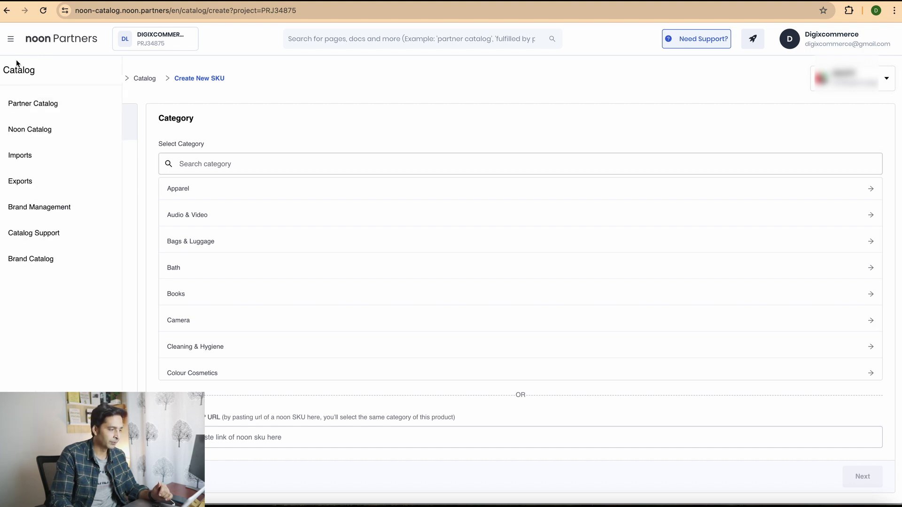
left_click(28, 211)
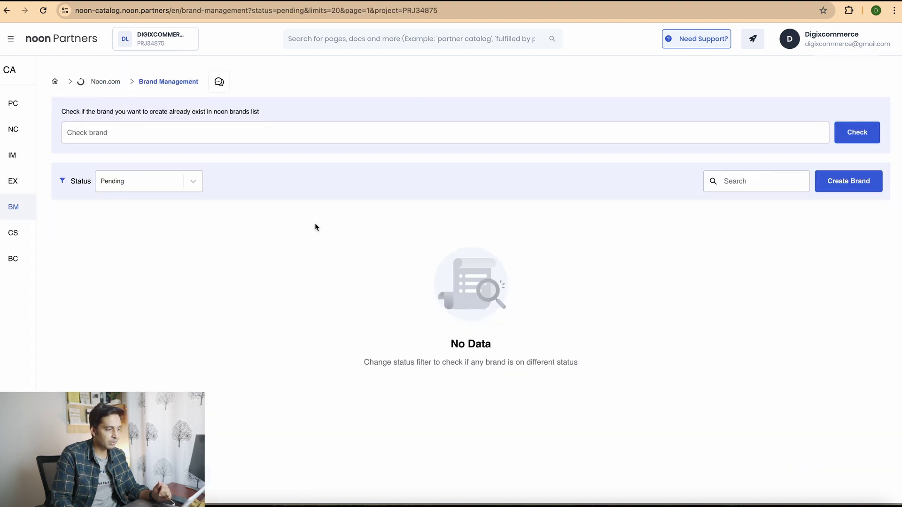
left_click(847, 186)
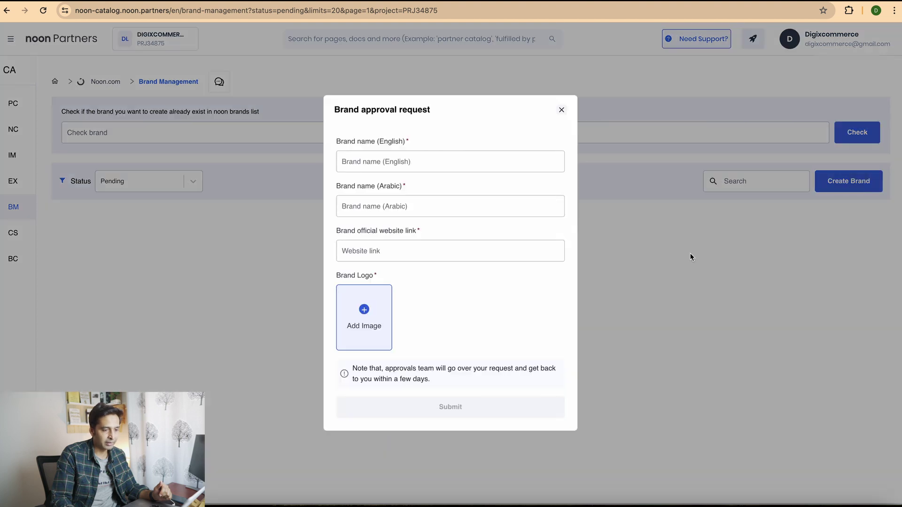
left_click(476, 160)
type("ABCD")
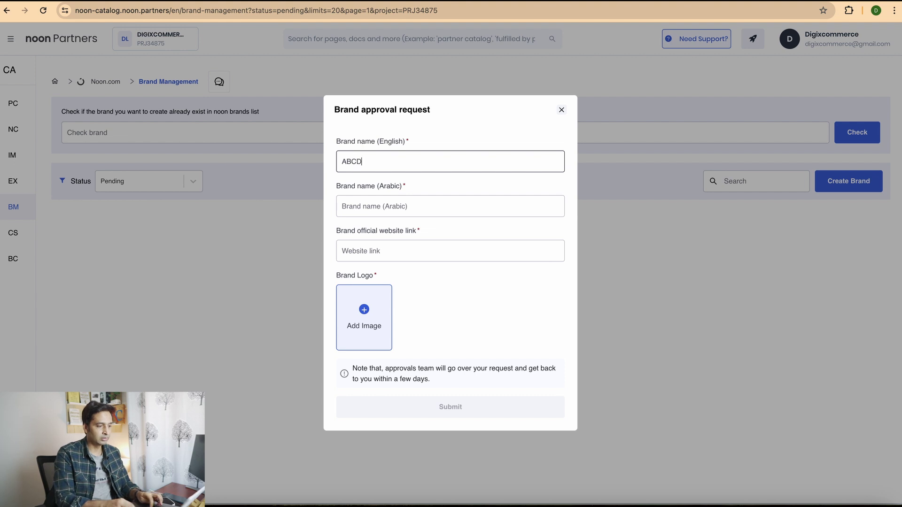
left_click(440, 207)
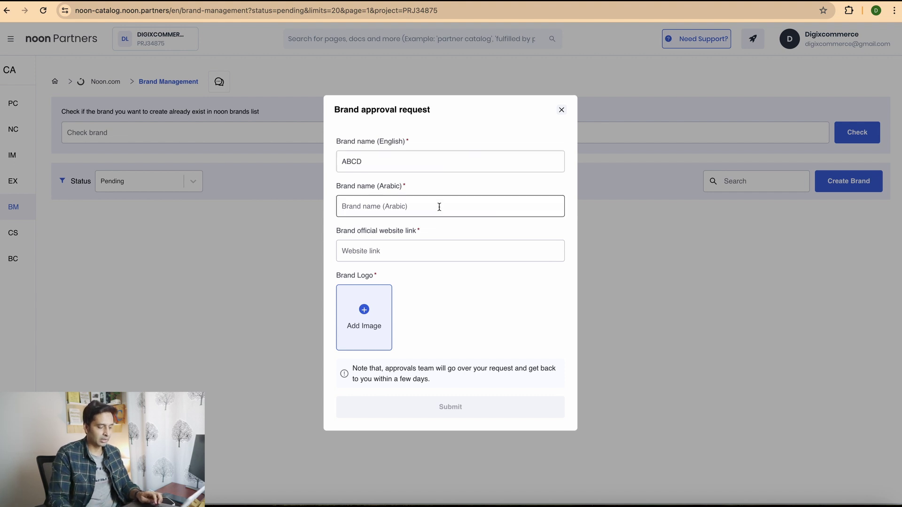
left_click(449, 249)
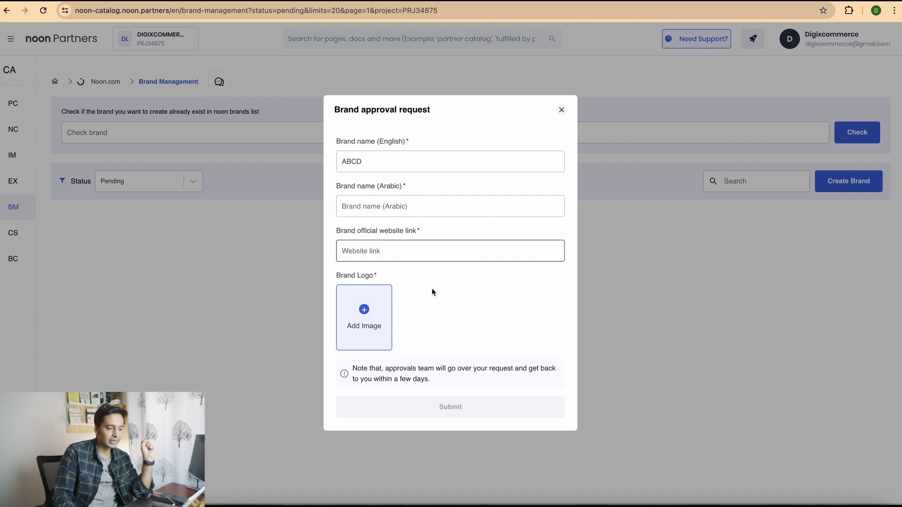
left_click(563, 109)
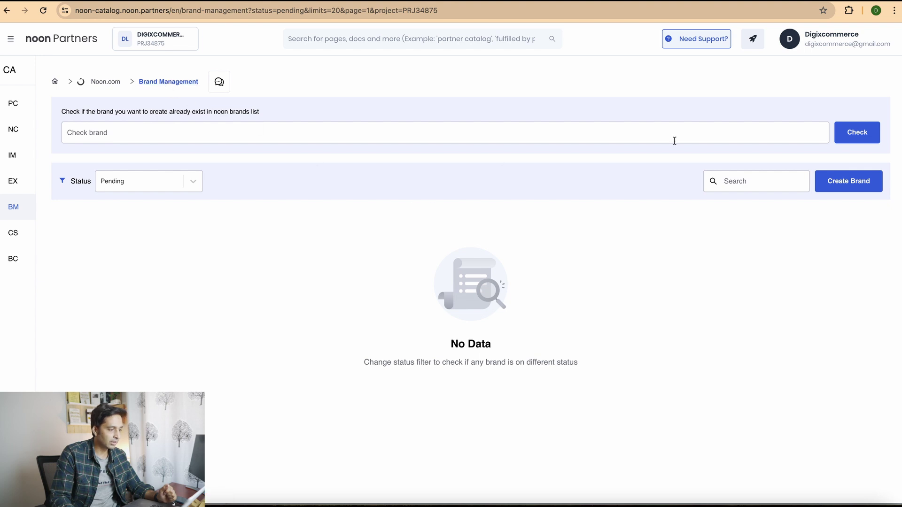
Open the Brand Catalog, dismiss the notification request and start creating a product
mouse_move(44, 168)
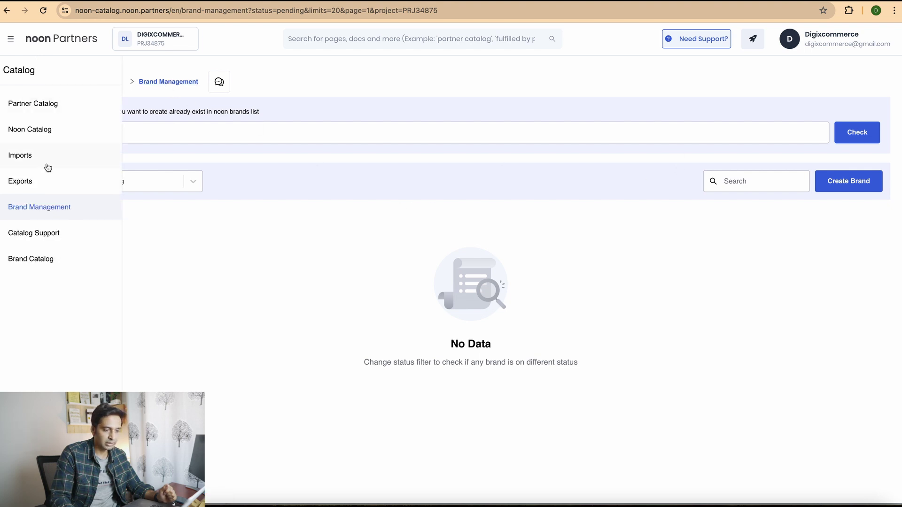
left_click(44, 259)
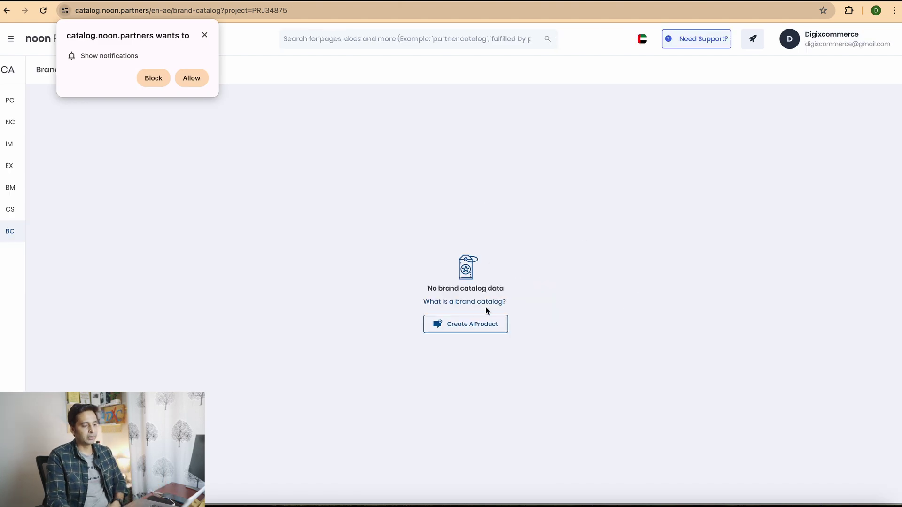
left_click(205, 36)
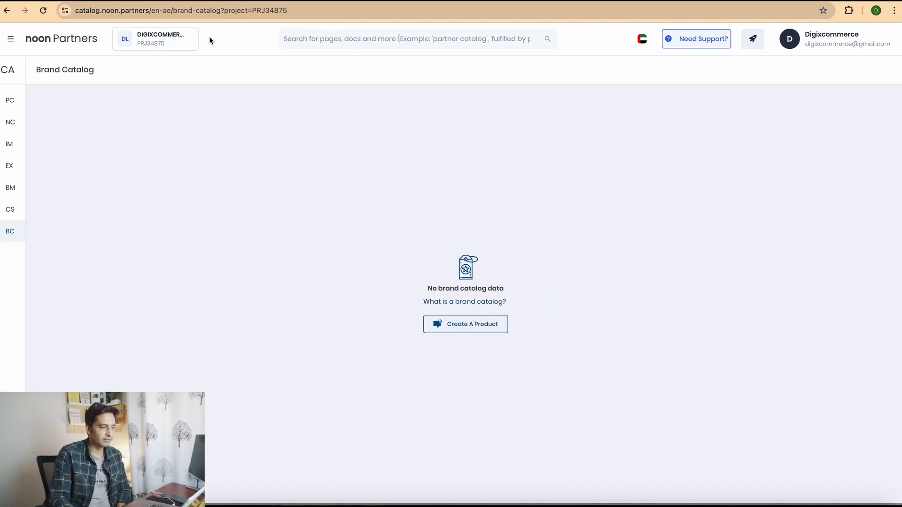
left_click(488, 323)
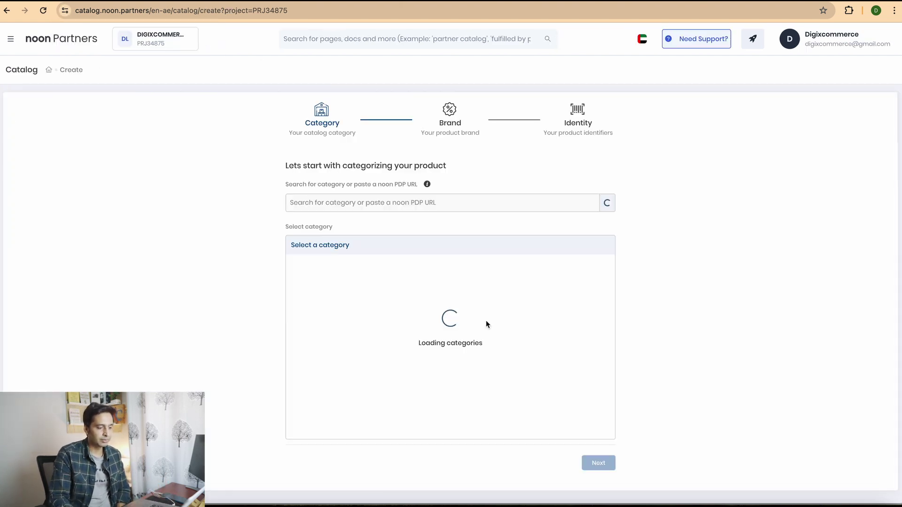
Search the categories for "mouse pad" and continue with the Mousepads category
left_click(451, 201)
type("mo")
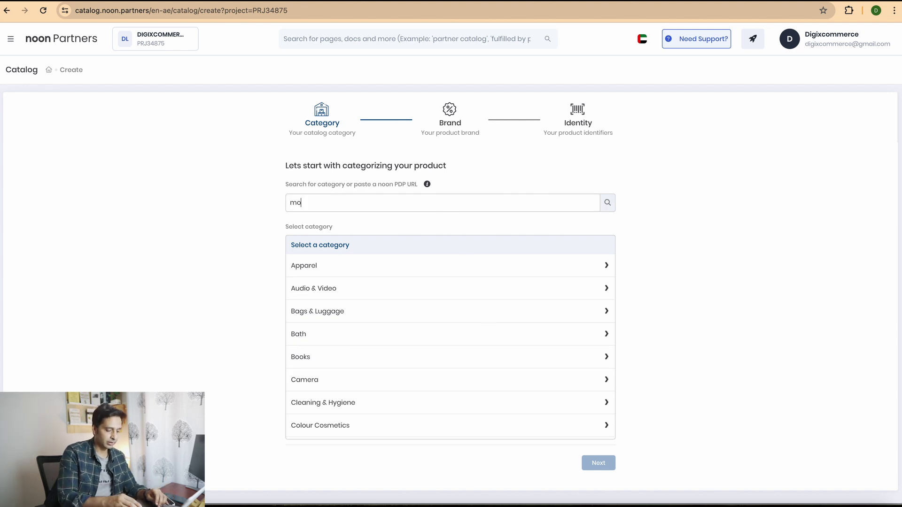
type("use pad")
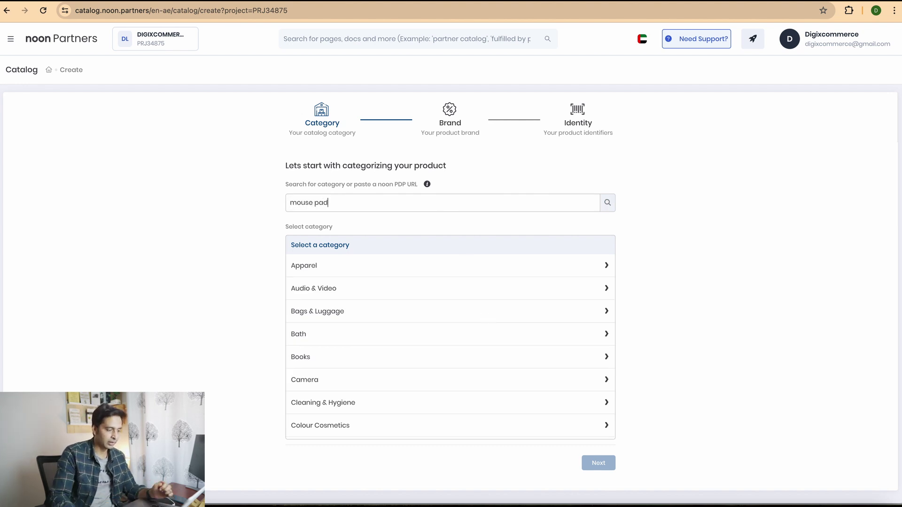
key("Return")
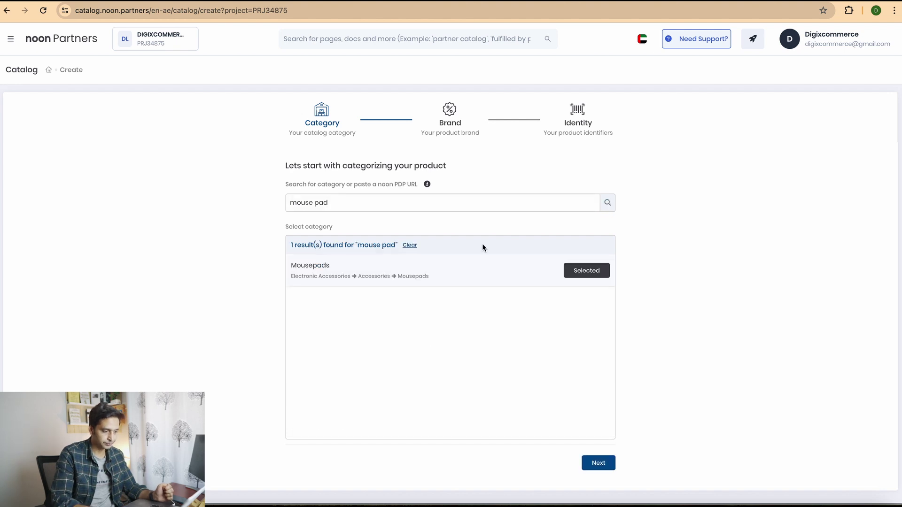
left_click(591, 458)
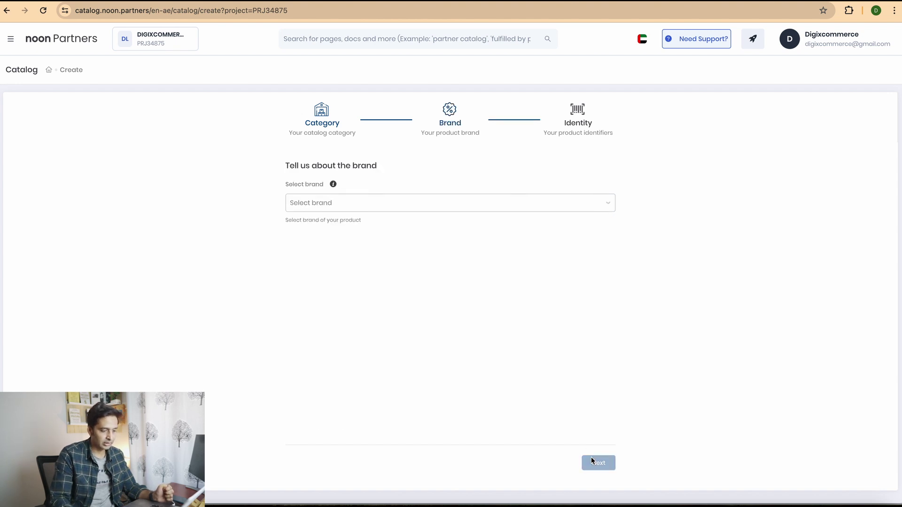
Choose Cemho as the product's brand and continue to the identity stage
left_click(470, 205)
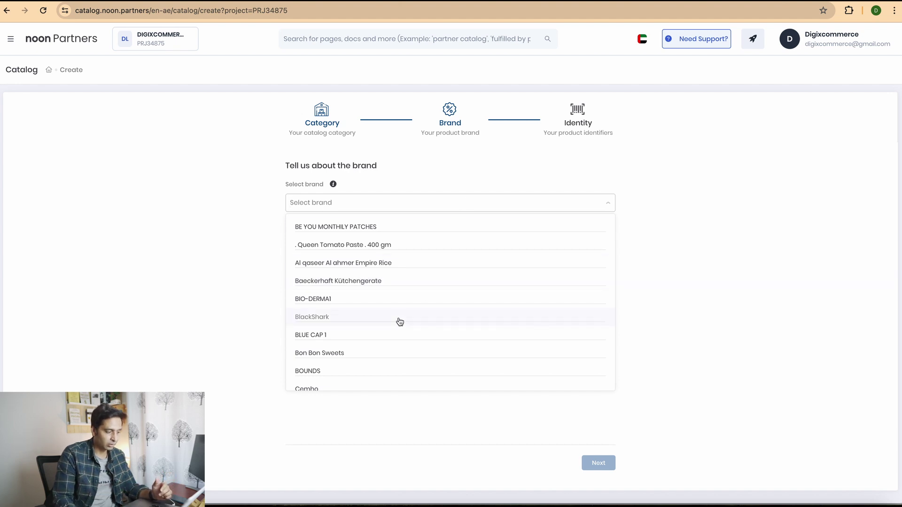
scroll(399, 323, "down", 1)
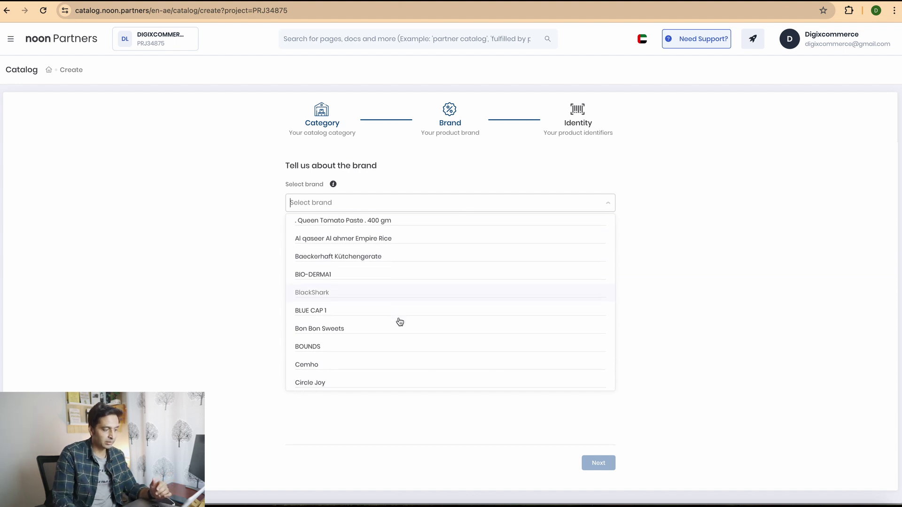
left_click(397, 360)
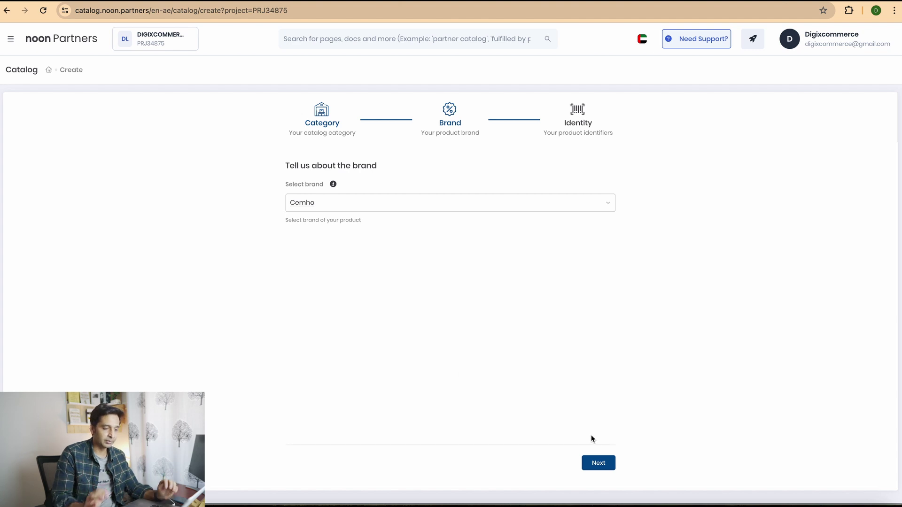
left_click(599, 464)
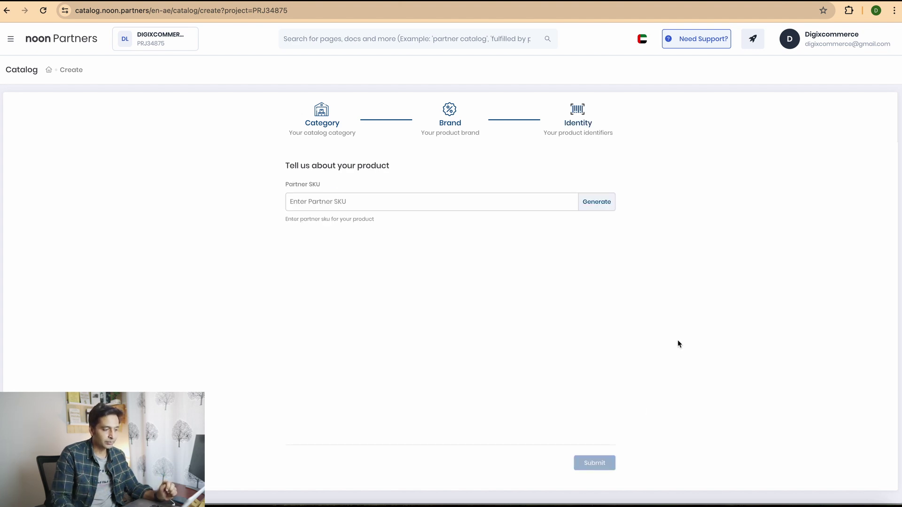
Enter MB B111 as the partner SKU, submit the product and look through its content attributes
left_click(479, 196)
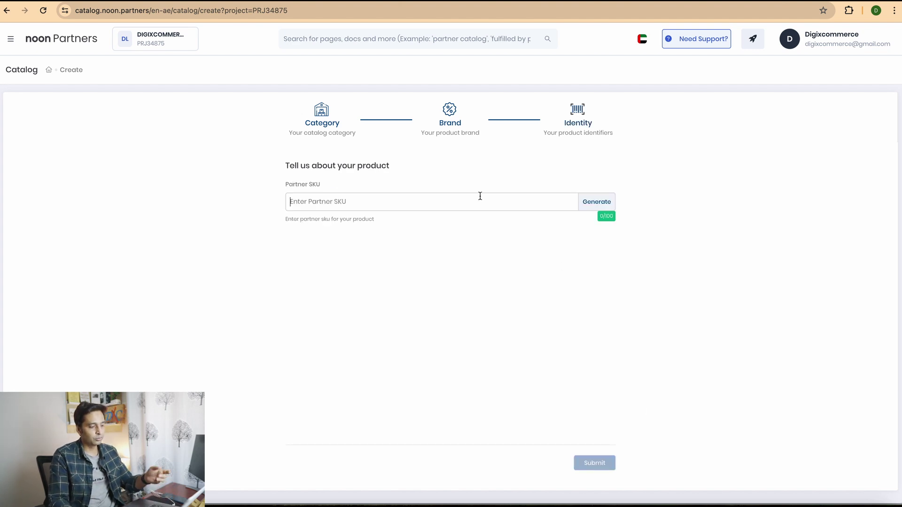
type("MB B111")
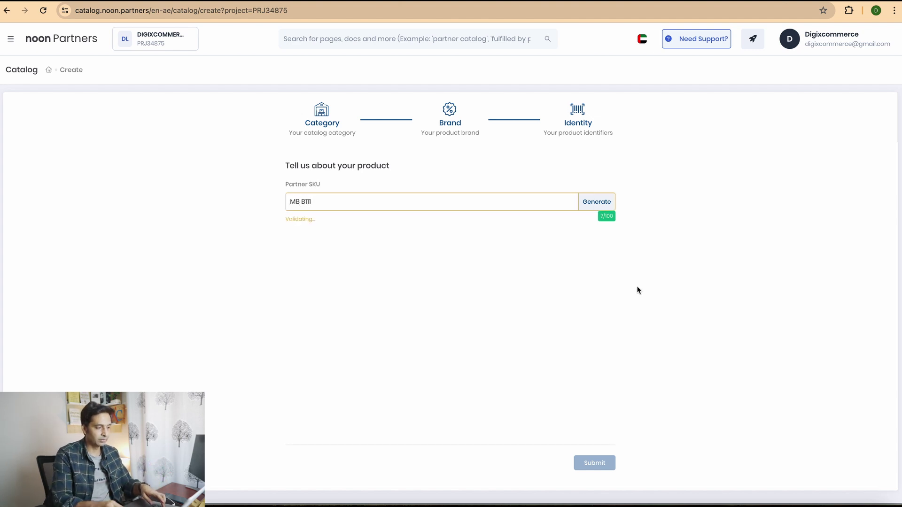
left_click(619, 369)
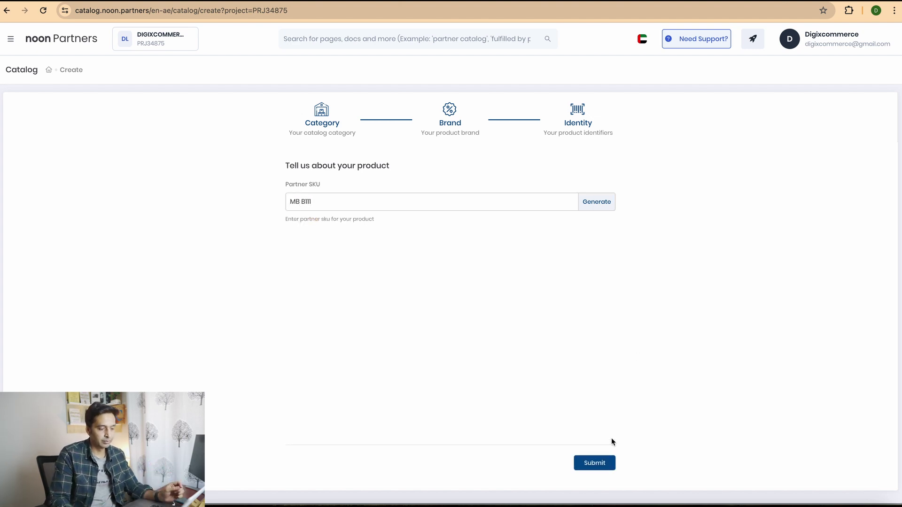
left_click(608, 460)
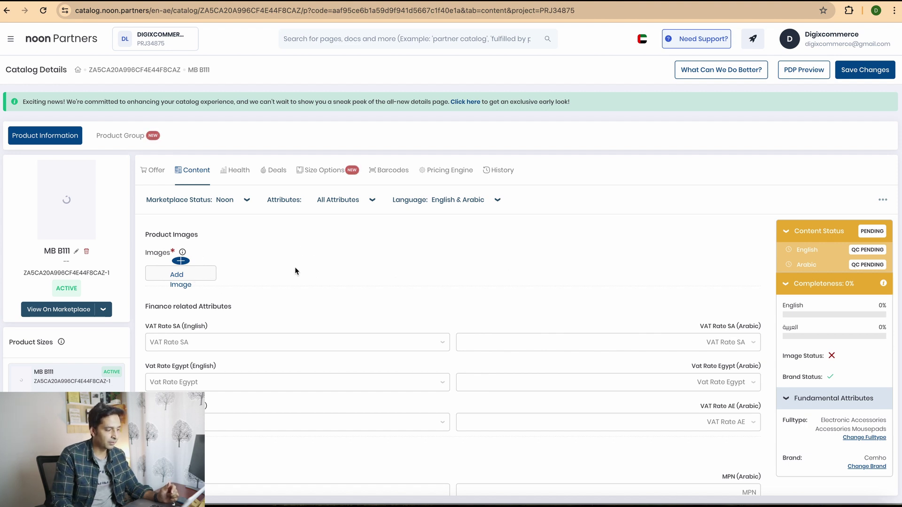
scroll(557, 289, "down", 15)
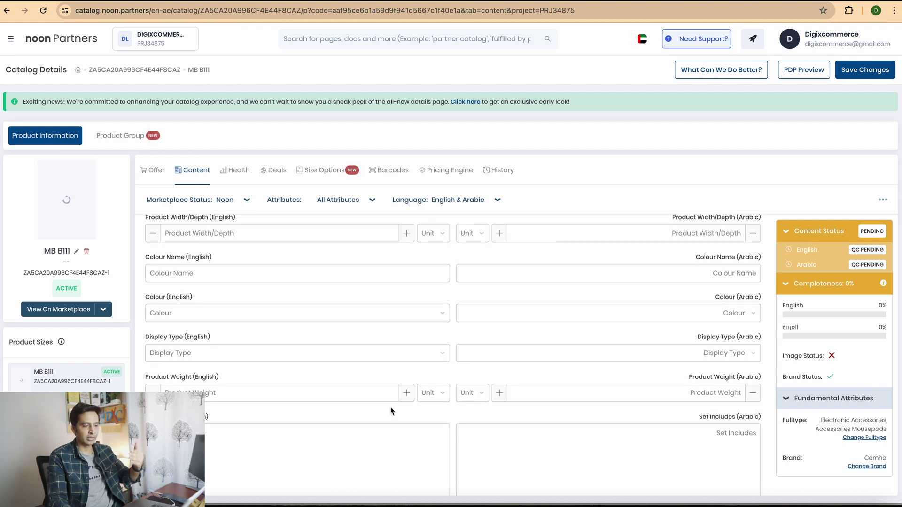
scroll(390, 406, "down", 10)
scroll(389, 407, "down", 2)
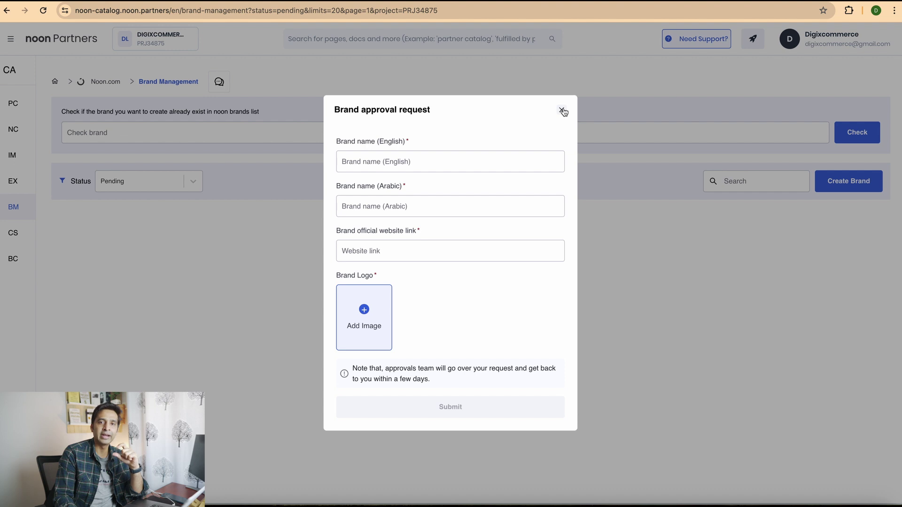
View the blank brand approval request in Brand Management again and close it
left_click(563, 111)
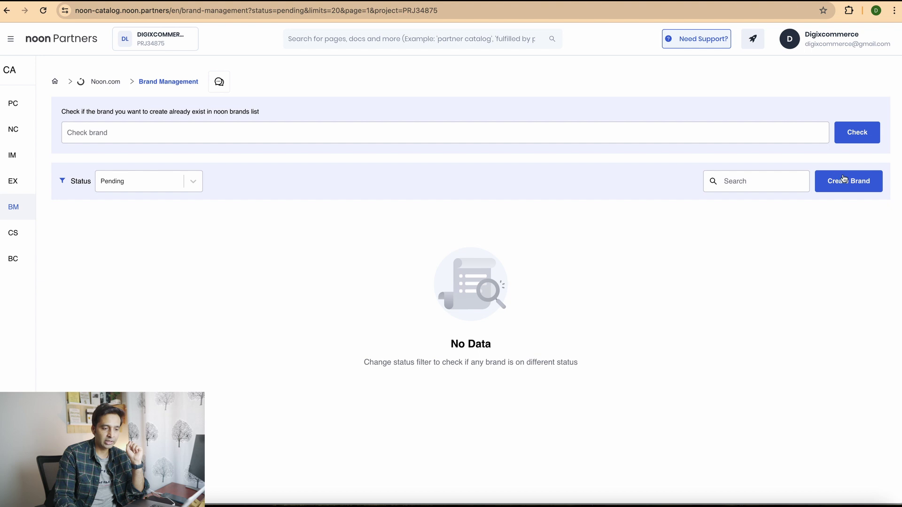
left_click(855, 194)
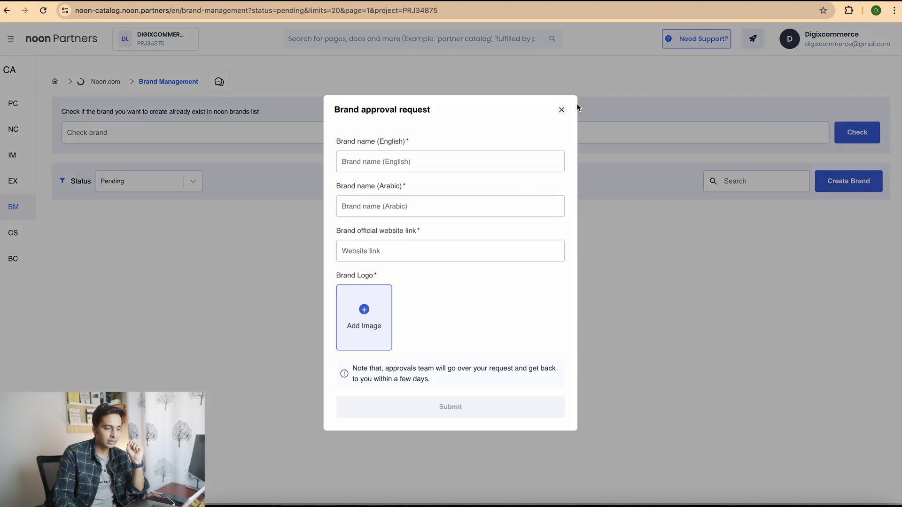
left_click(562, 111)
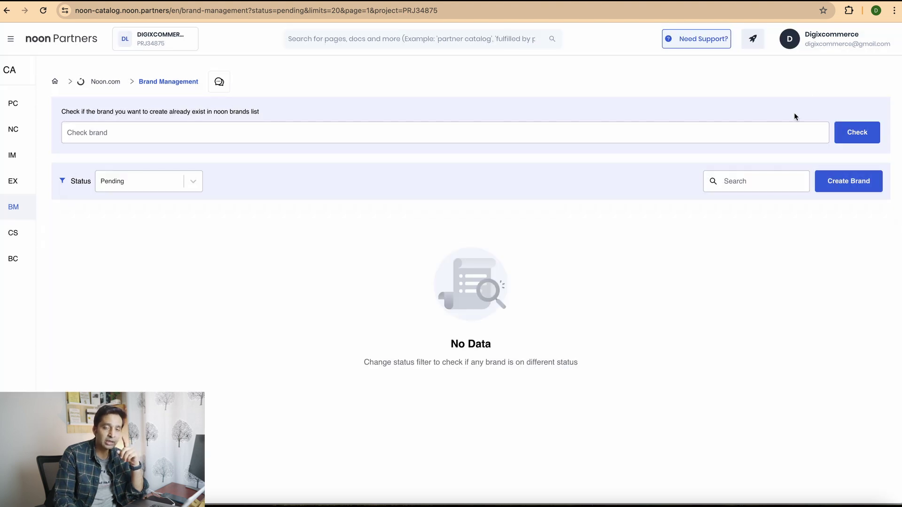
left_click(790, 46)
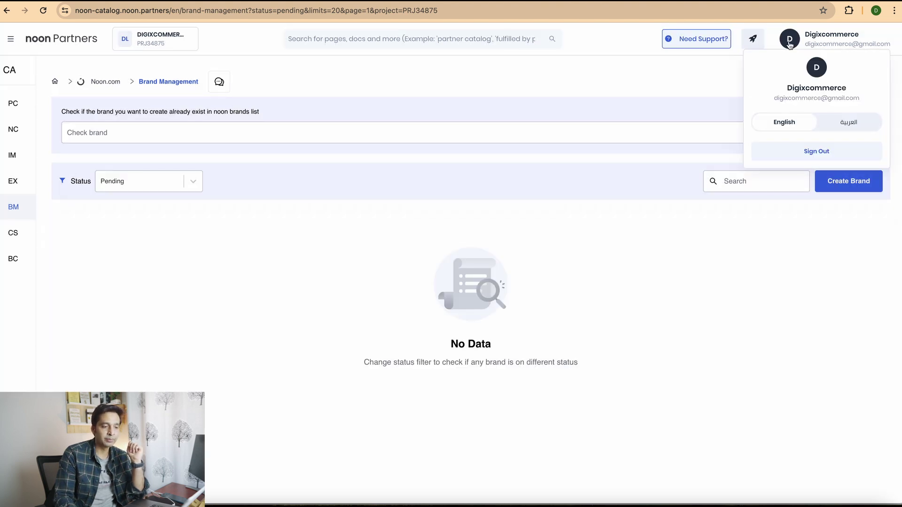
left_click(282, 216)
Open the catalog's Imports page, dismiss the notification request and look through the list of primary services
mouse_move(25, 206)
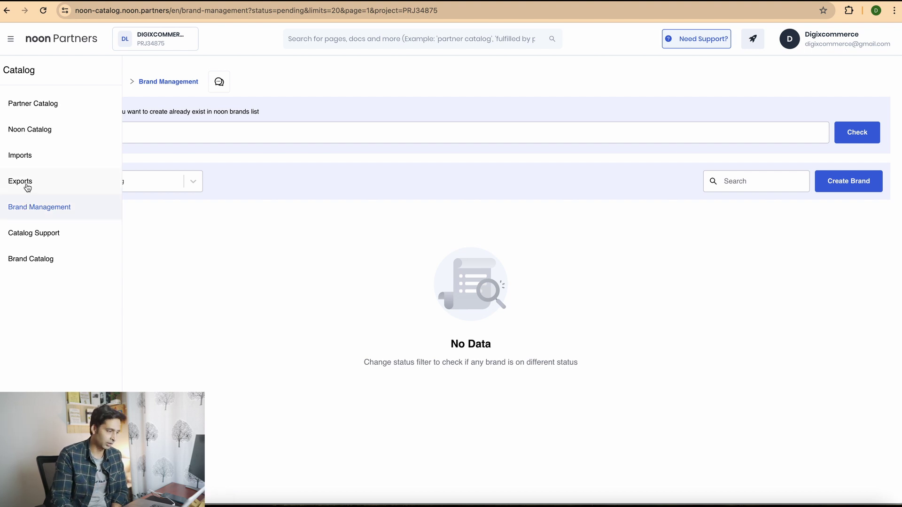
left_click(29, 157)
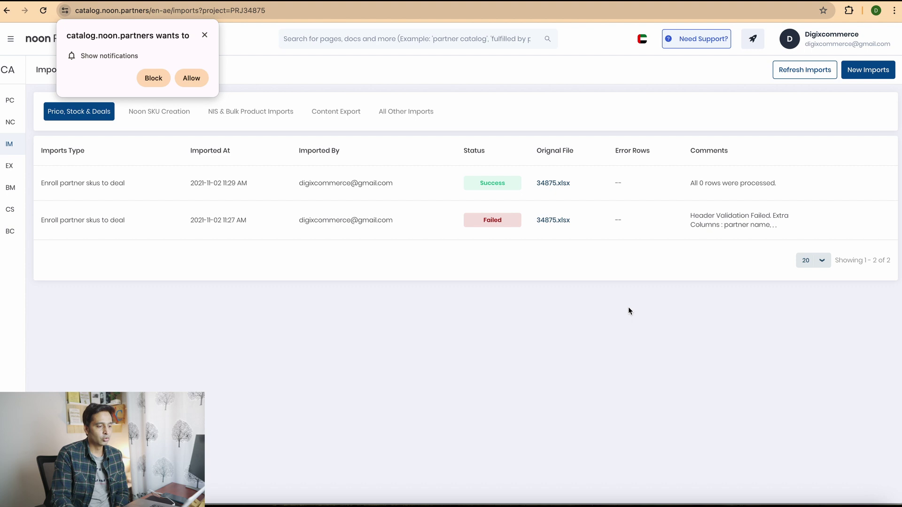
left_click(203, 33)
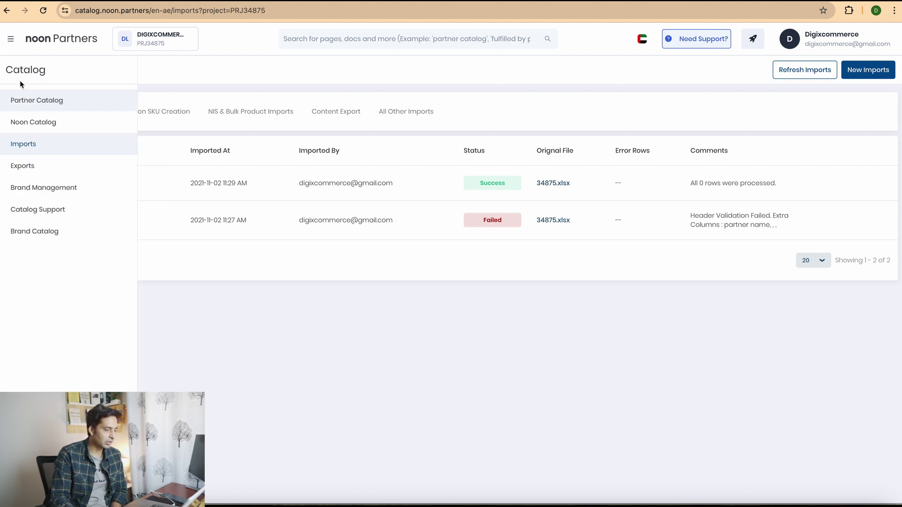
left_click(10, 37)
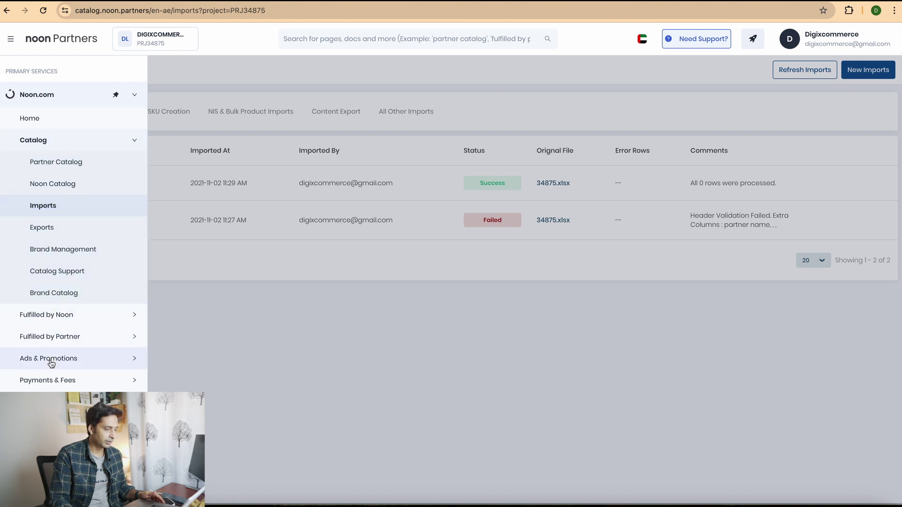
left_click(223, 364)
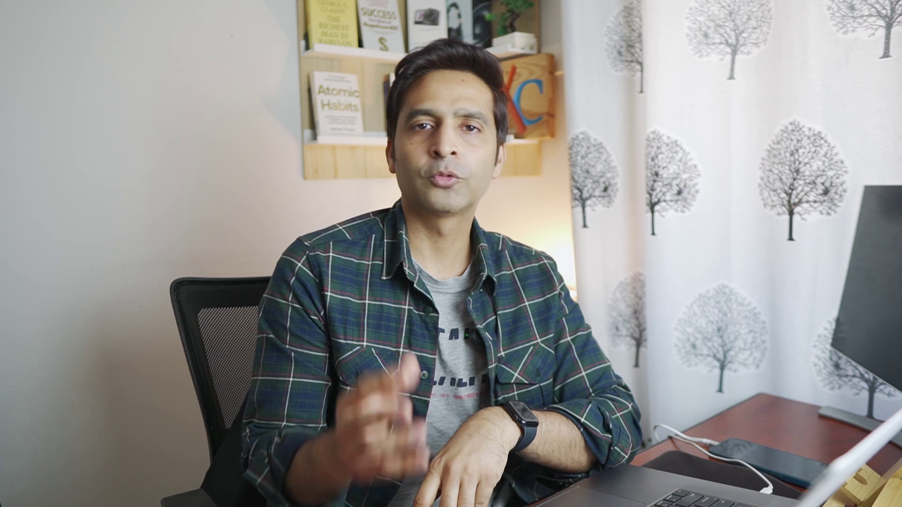